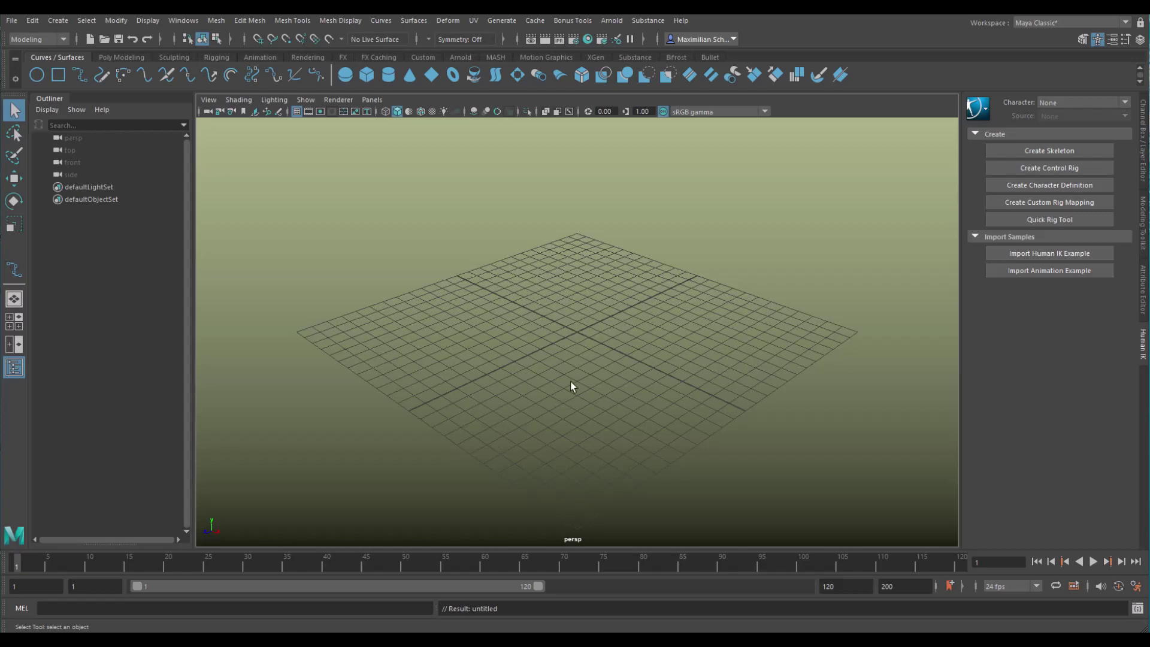
# Step: Switch from the four-view layout to a maximized front view of the empty scene, panned slightly
pyautogui.keyDown('alt'); pyautogui.moveTo(778, 359); pyautogui.dragTo(767, 355); pyautogui.keyUp('alt')
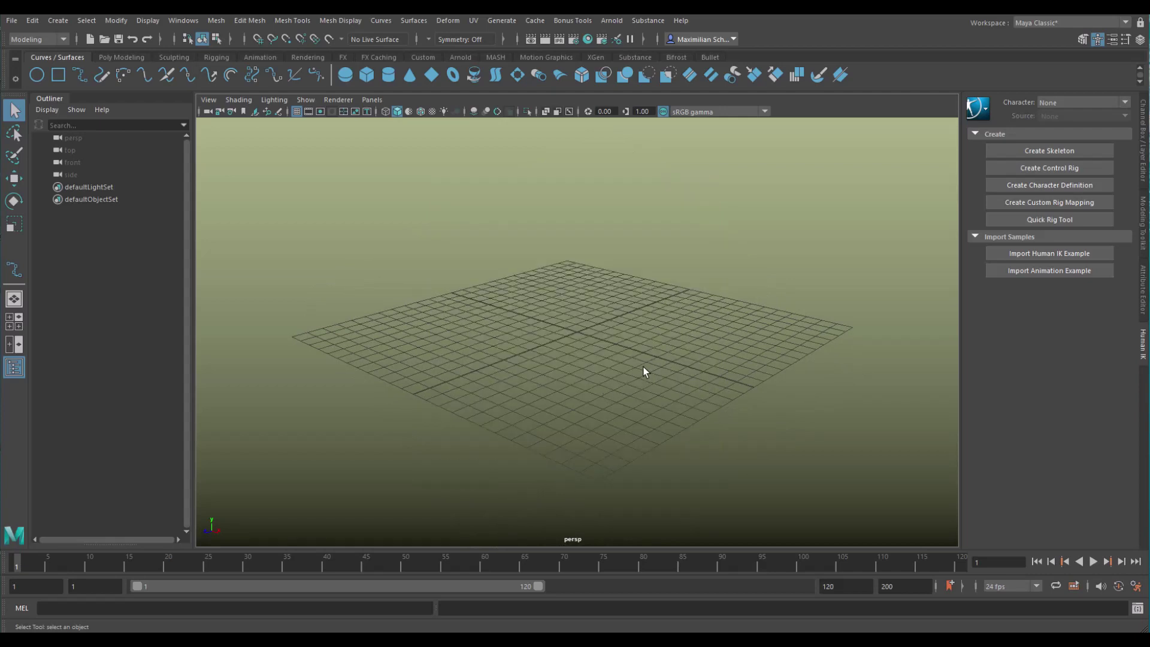
pyautogui.press('space')
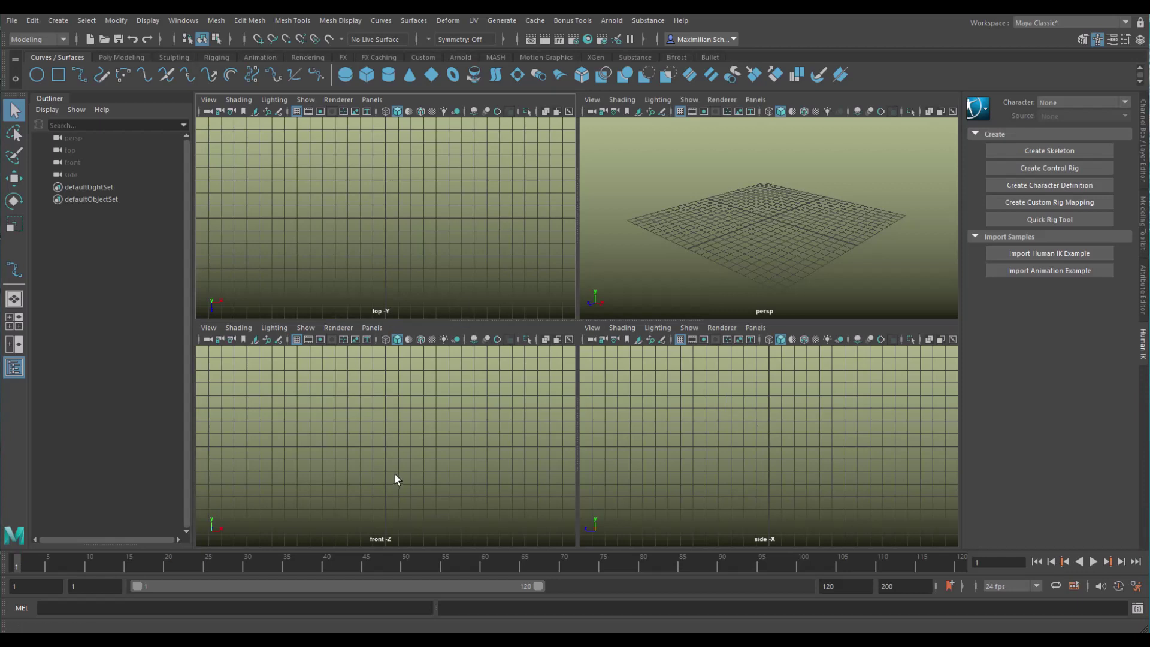
pyautogui.press('space')
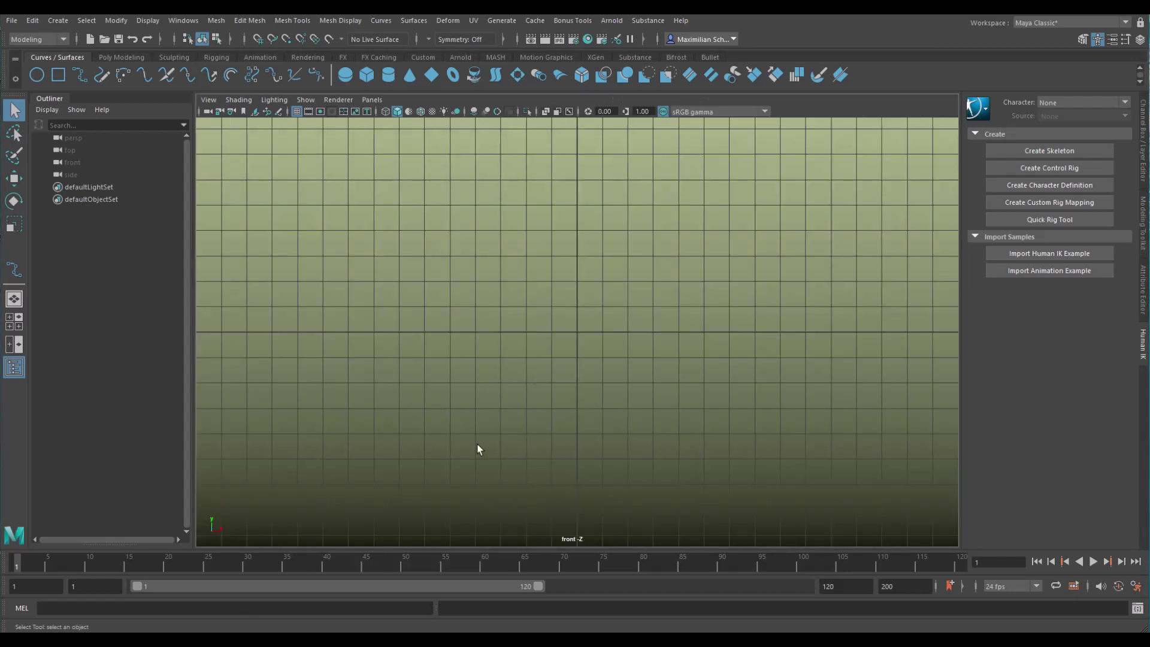
pyautogui.moveTo(547, 408)
pyautogui.keyDown('alt'); pyautogui.mouseDown(button='middle')
pyautogui.moveTo(506, 408)
pyautogui.moveTo(527, 413)
pyautogui.mouseUp(button='middle'); pyautogui.keyUp('alt')
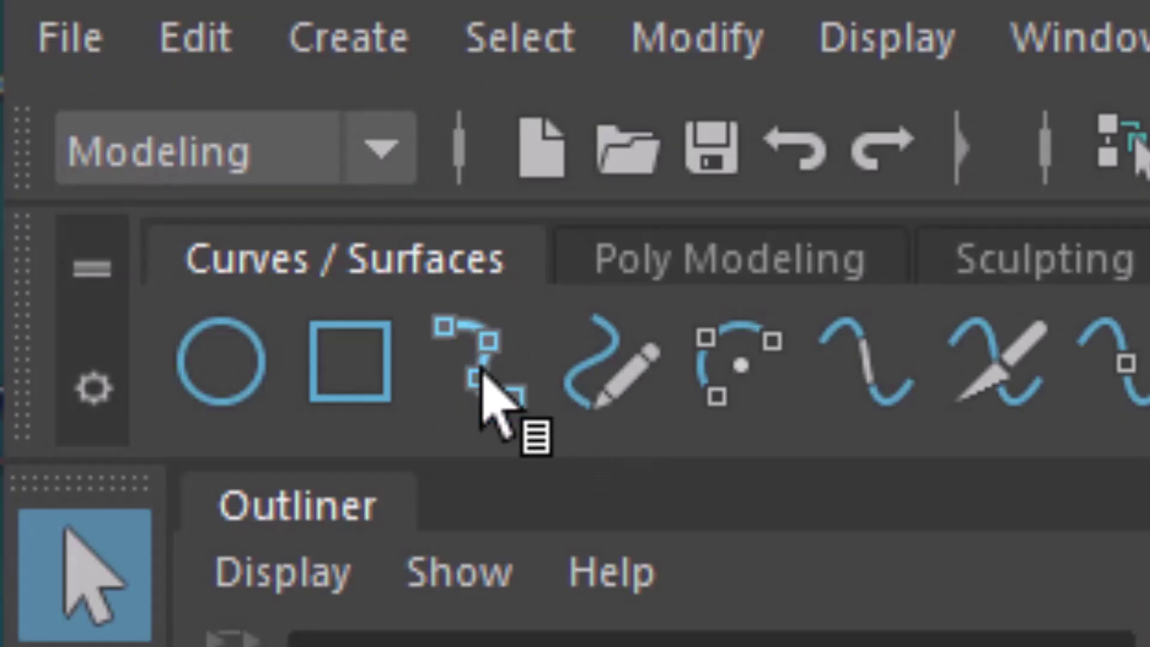
# Step: Draw curve1 as a wavy five-point EP curve in the front view
pyautogui.click(482, 376)
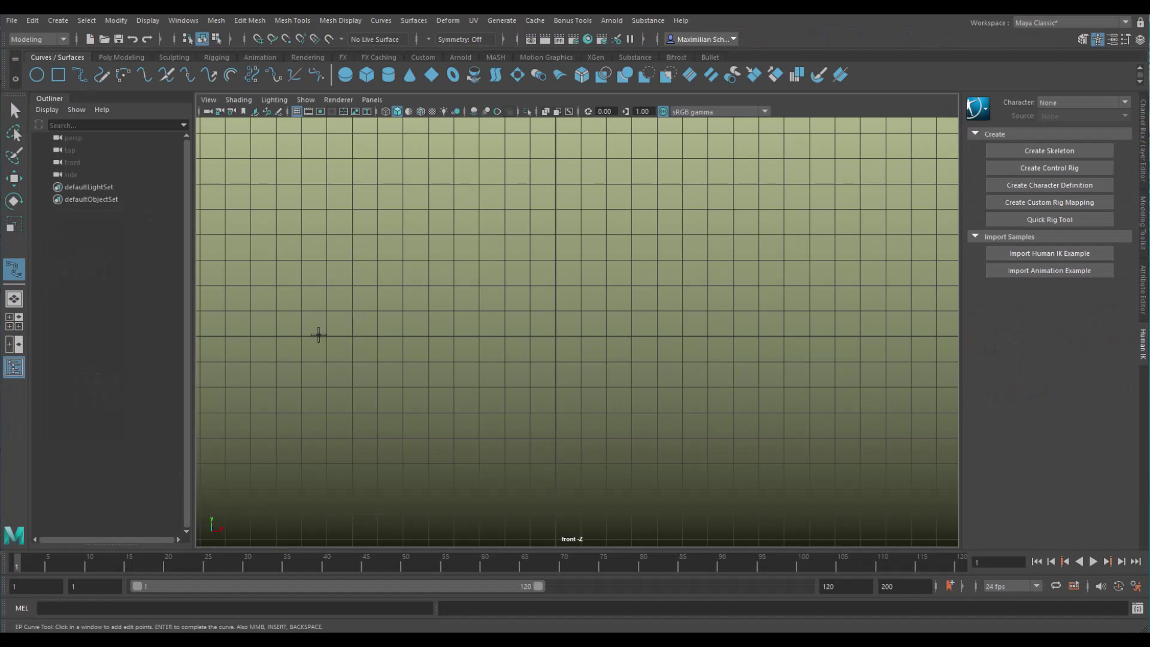
pyautogui.click(281, 330)
pyautogui.click(367, 300)
pyautogui.click(437, 321)
pyautogui.click(524, 329)
pyautogui.click(685, 314)
pyautogui.press('Return')
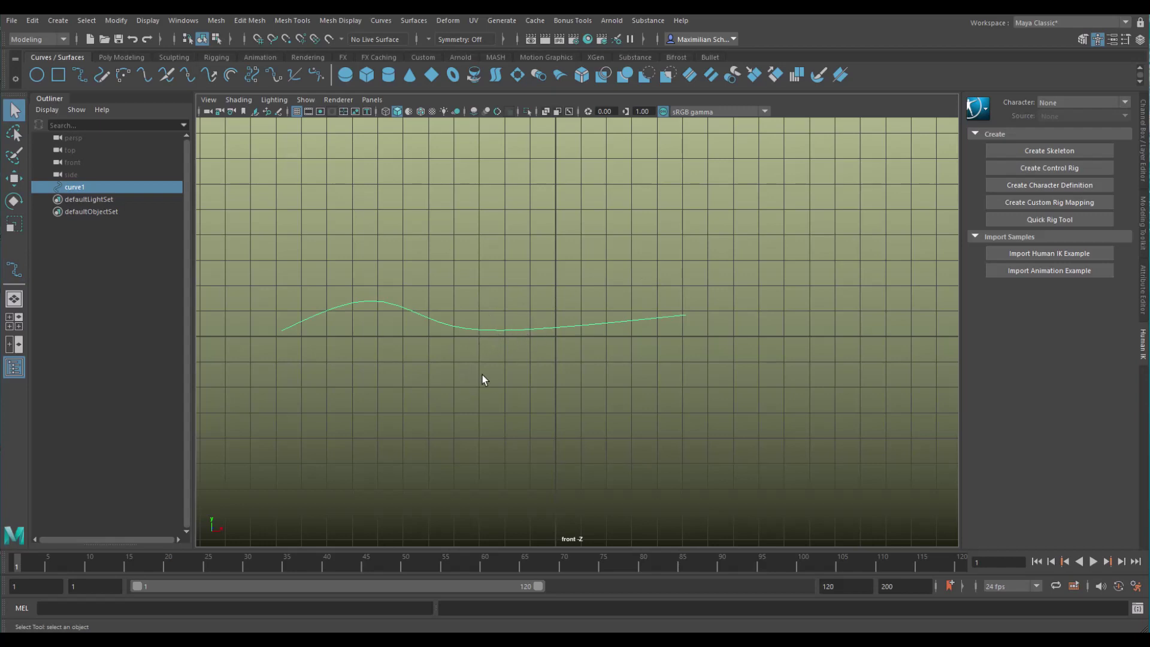
# Step: Draw curve2 as a second wavy five-point EP curve
pyautogui.click(77, 76)
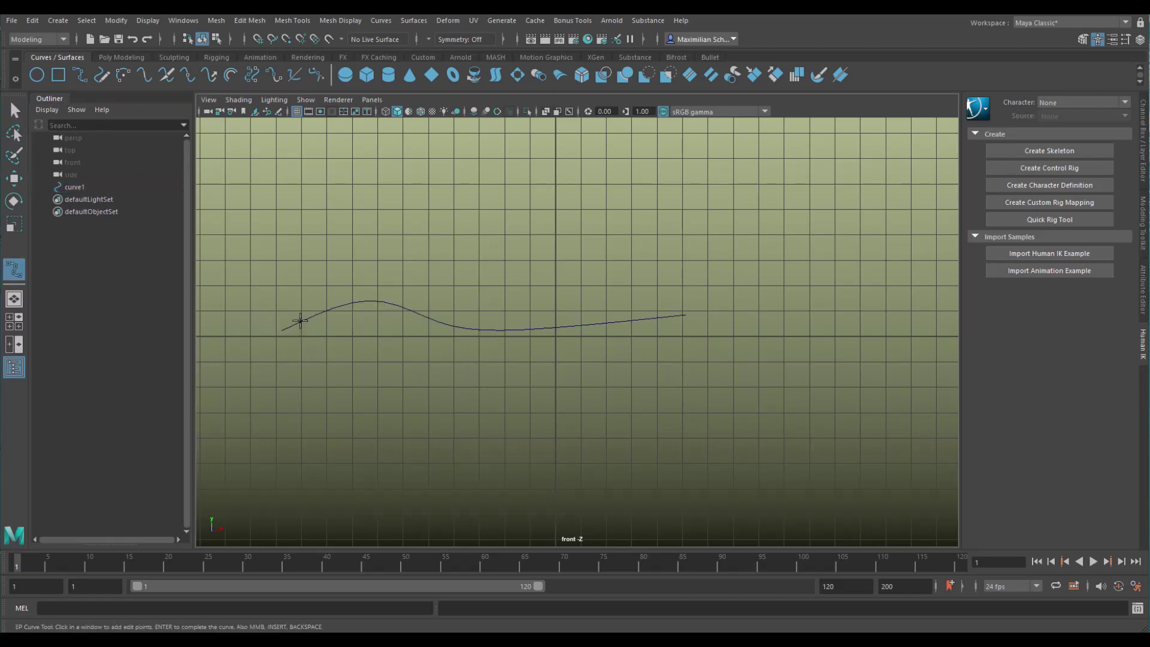
pyautogui.click(294, 303)
pyautogui.click(415, 332)
pyautogui.click(498, 309)
pyautogui.click(580, 315)
pyautogui.click(689, 342)
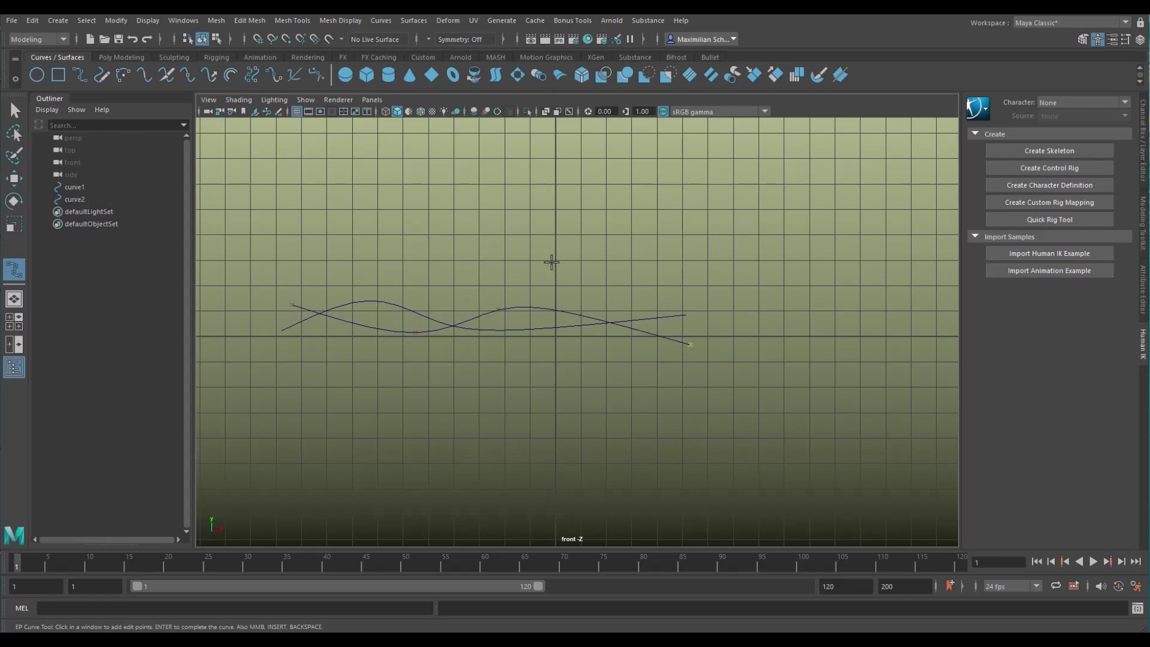
pyautogui.press('q')
# Step: Draw curve3 as a four-point upward-arcing EP curve, then return to the perspective view
pyautogui.press('y')
pyautogui.click(300, 381)
pyautogui.click(414, 349)
pyautogui.click(534, 261)
pyautogui.click(598, 281)
pyautogui.press('Return')
pyautogui.press('q')
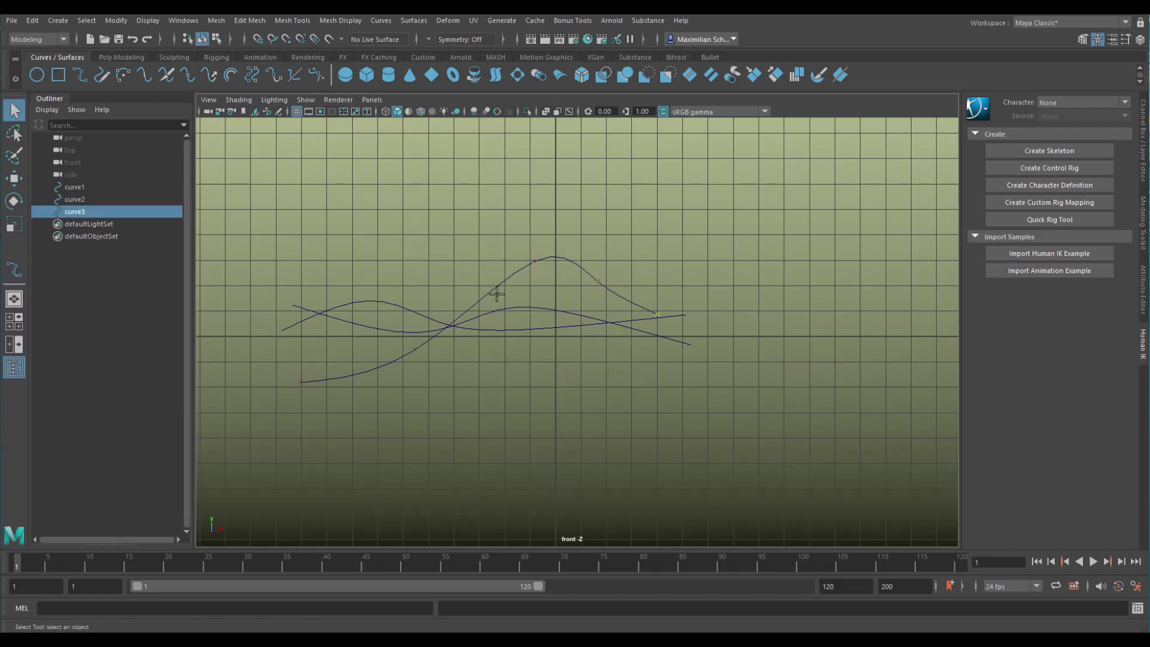
pyautogui.press('space')
pyautogui.press('space')
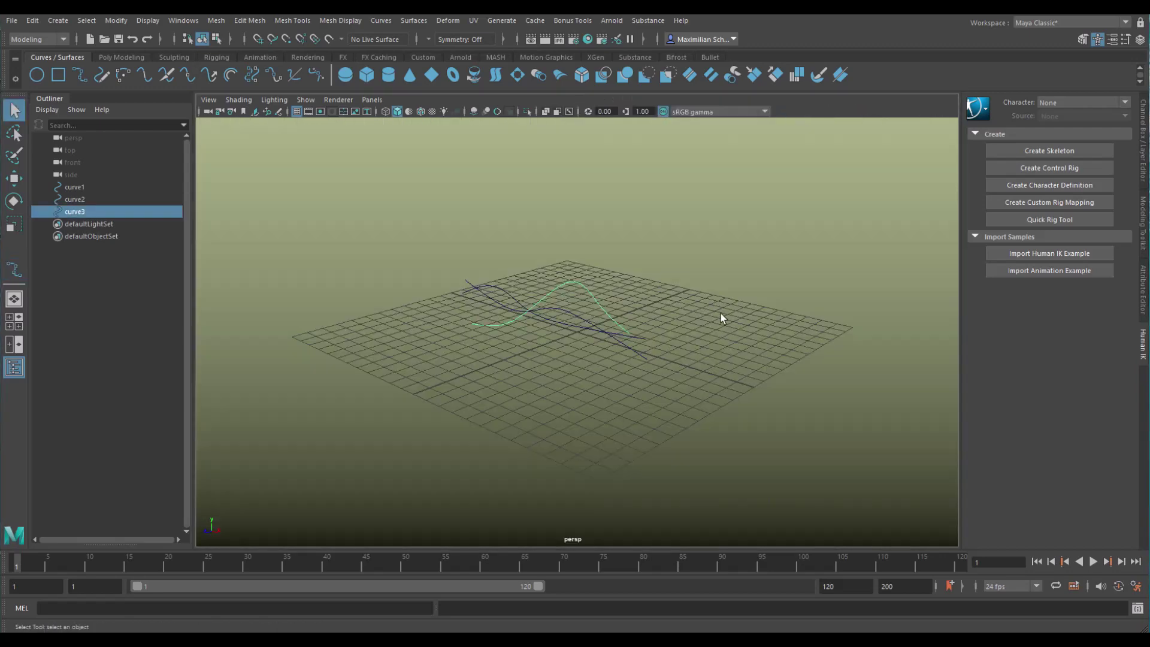
# Step: Move curve1 along Z away from the other curves
pyautogui.moveTo(629, 432)
pyautogui.keyDown('alt'); pyautogui.mouseDown()
pyautogui.moveTo(567, 462)
pyautogui.moveTo(663, 438)
pyautogui.moveTo(619, 437)
pyautogui.mouseUp(); pyautogui.keyUp('alt')
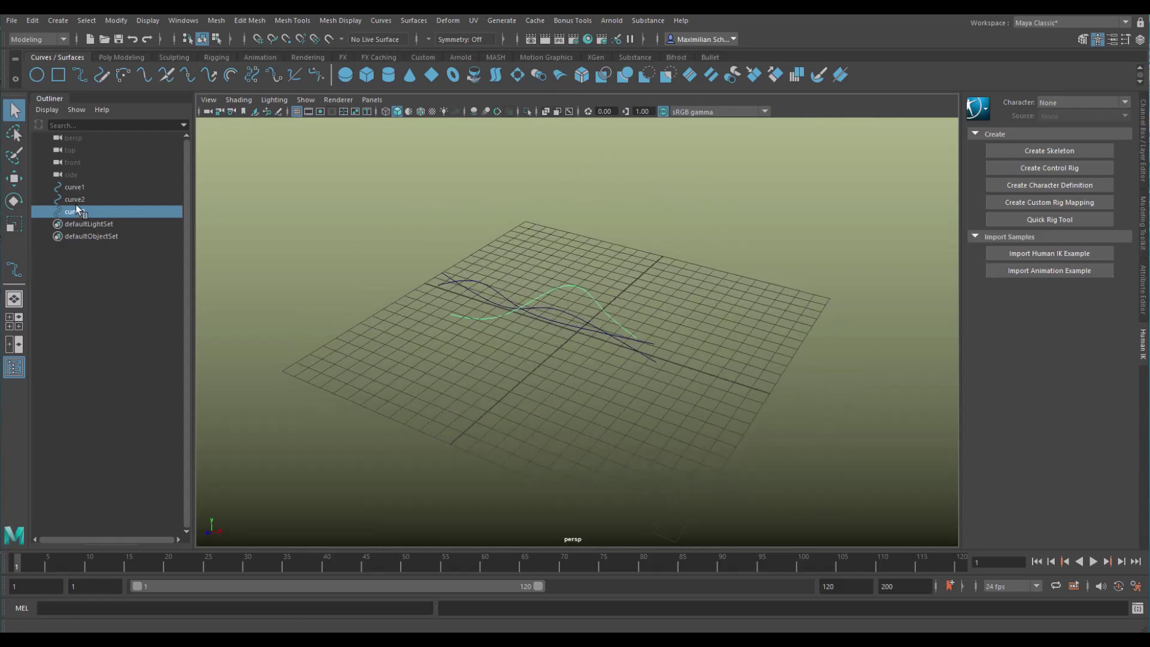
pyautogui.click(85, 188)
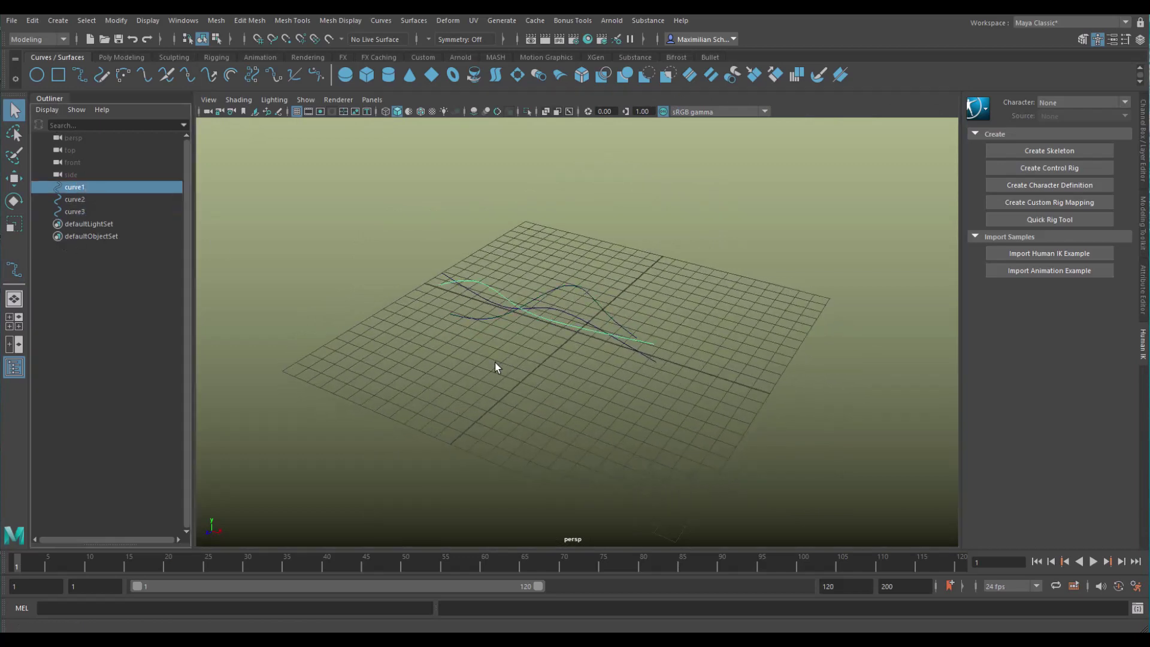
pyautogui.press('w')
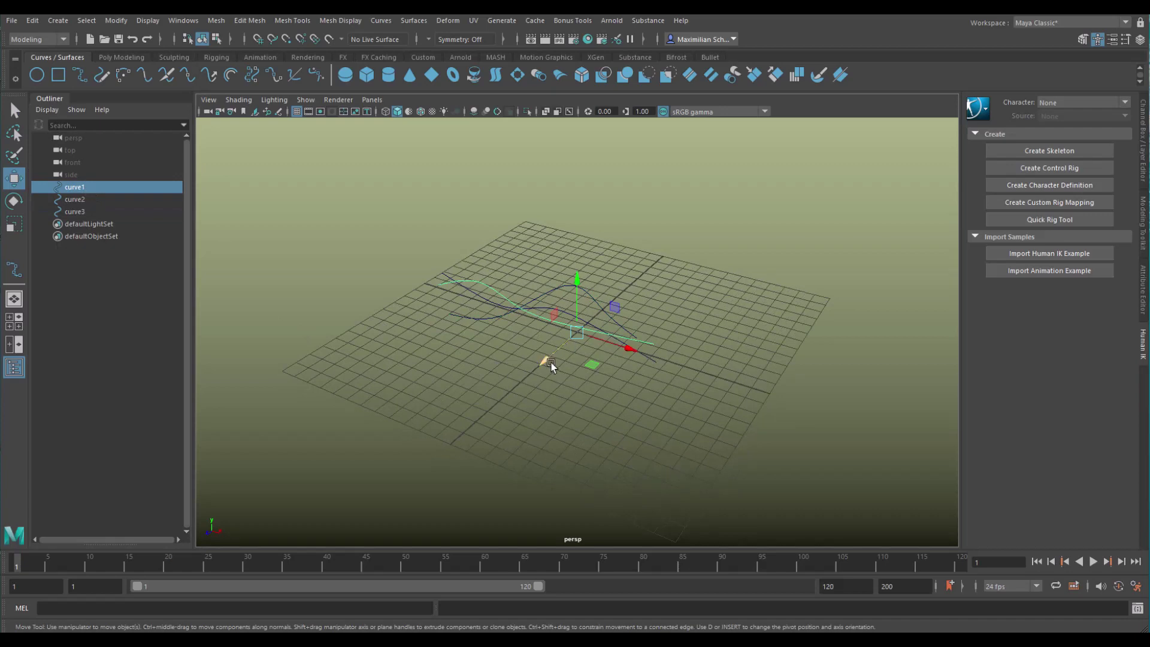
pyautogui.moveTo(545, 362); pyautogui.dragTo(422, 375)
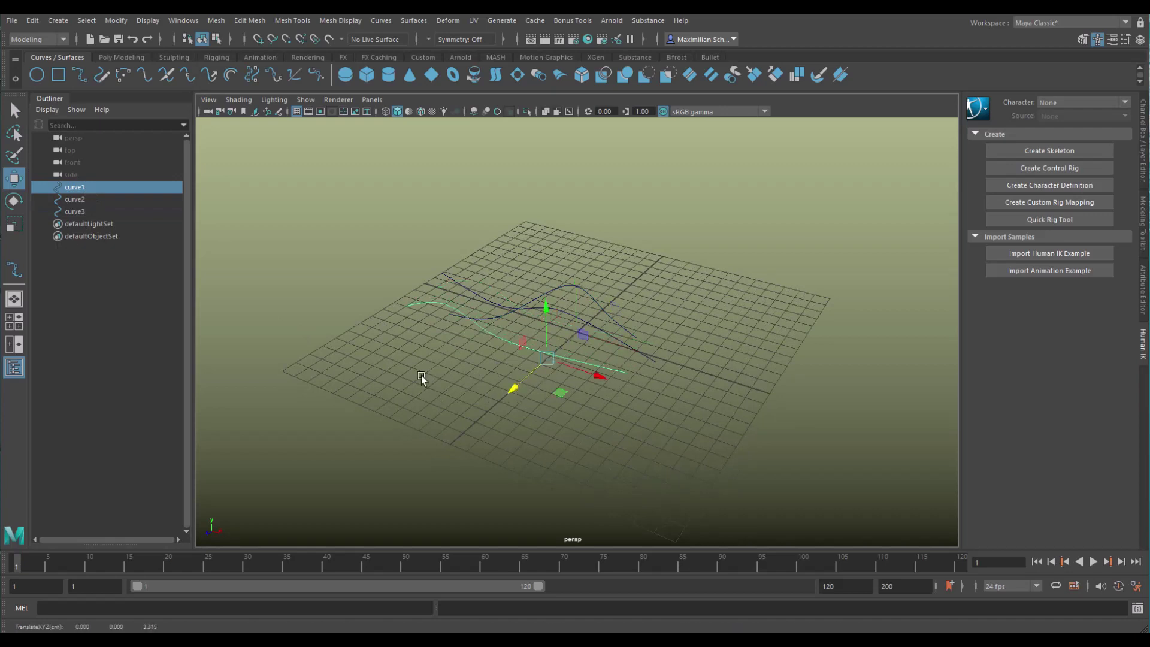
# Step: Move curve3 along Z, then select all three curves
pyautogui.click(76, 199)
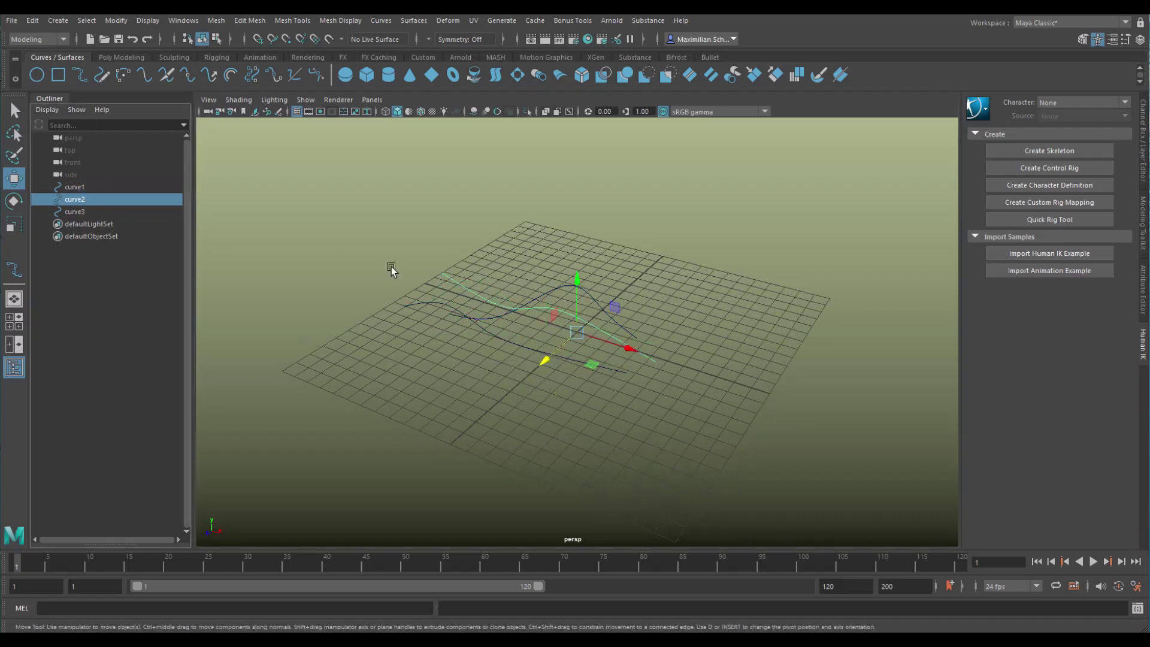
pyautogui.click(74, 211)
pyautogui.moveTo(545, 358); pyautogui.dragTo(498, 394)
pyautogui.moveTo(74, 187); pyautogui.dragTo(90, 217)
pyautogui.keyDown('alt'); pyautogui.moveTo(542, 474); pyautogui.dragTo(547, 504); pyautogui.keyUp('alt')
pyautogui.keyDown('alt'); pyautogui.moveTo(626, 452); pyautogui.dragTo(643, 458); pyautogui.keyUp('alt')
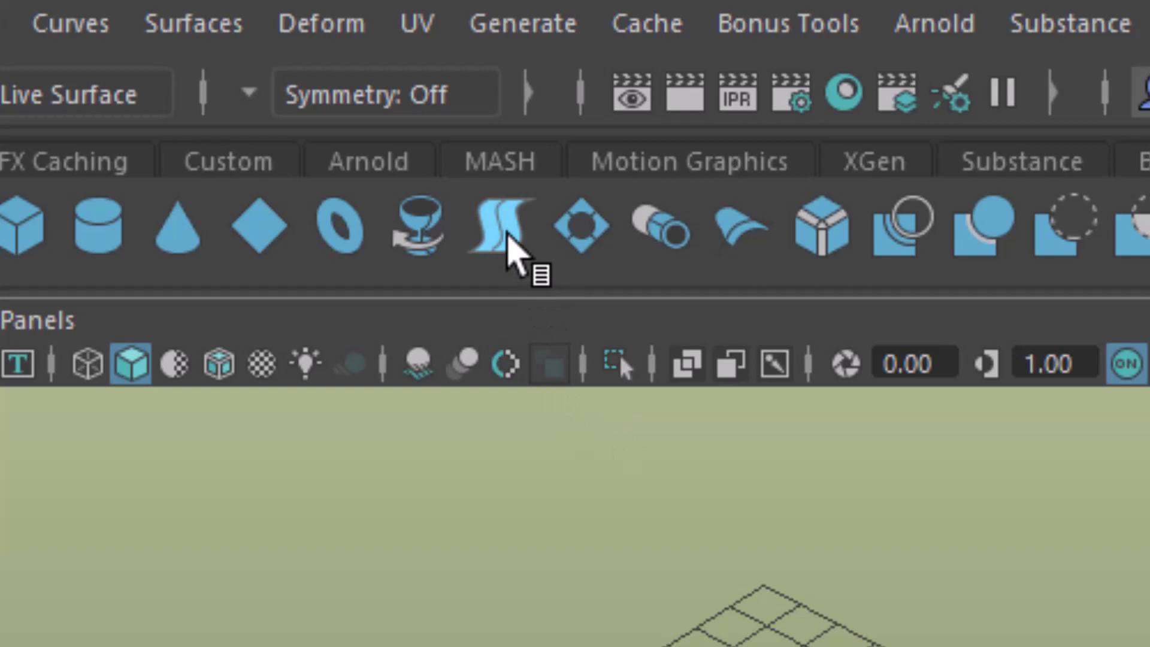
# Step: Loft a surface through the three curves
pyautogui.click(179, 27)
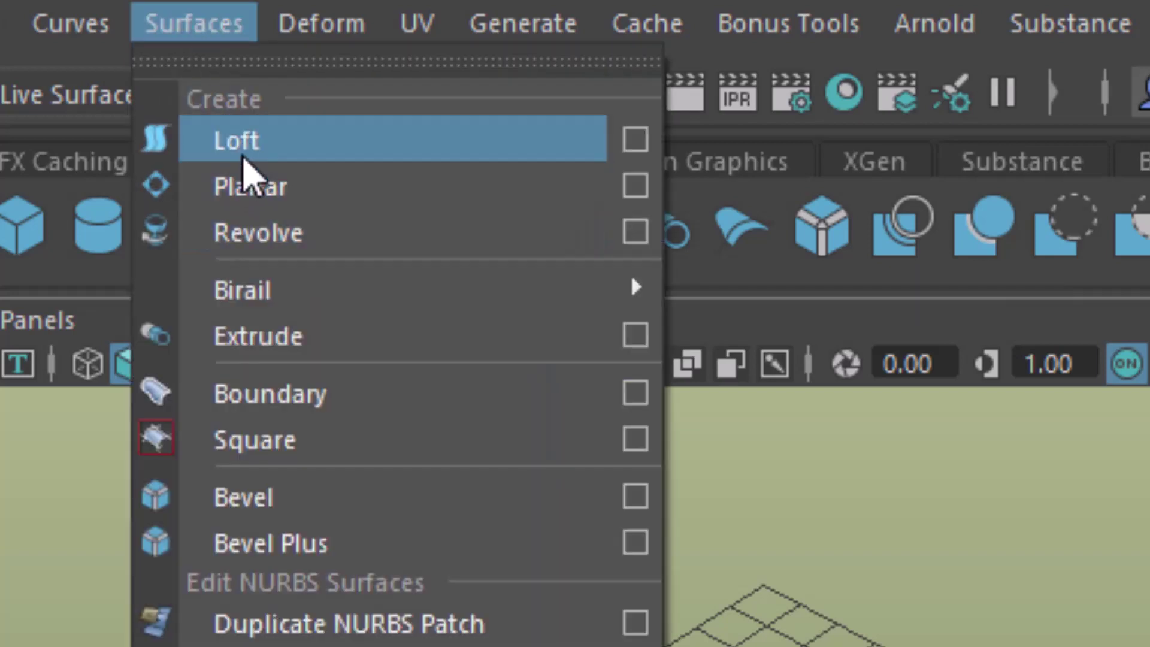
pyautogui.click(244, 157)
pyautogui.keyDown('alt'); pyautogui.moveTo(713, 436); pyautogui.dragTo(605, 297); pyautogui.keyUp('alt')
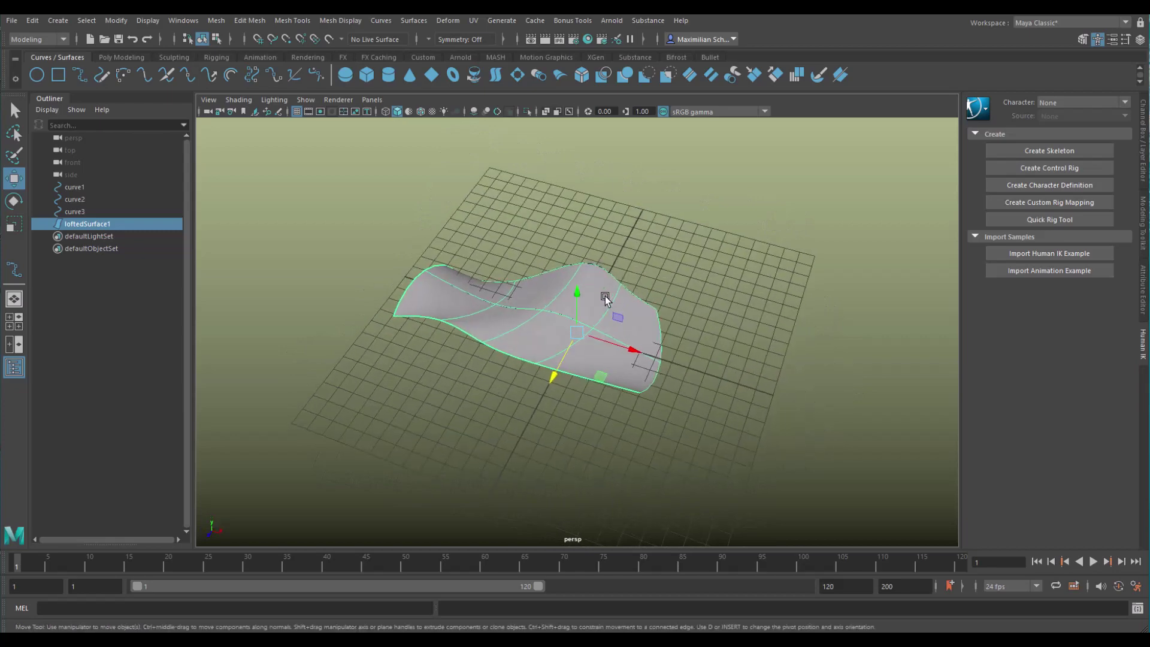
# Step: Assign the surface a new aiStandardSurface material with a light-blue base colour
pyautogui.moveTo(545, 288); pyautogui.dragTo(547, 572, button='right')
pyautogui.click(352, 310)
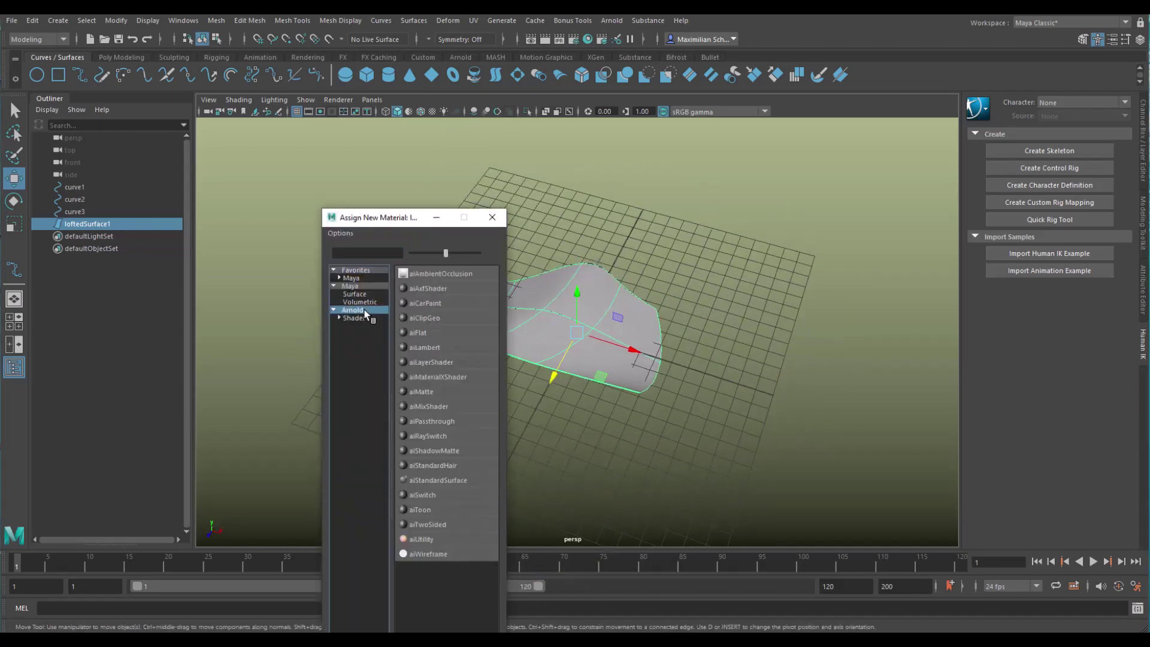
pyautogui.click(423, 478)
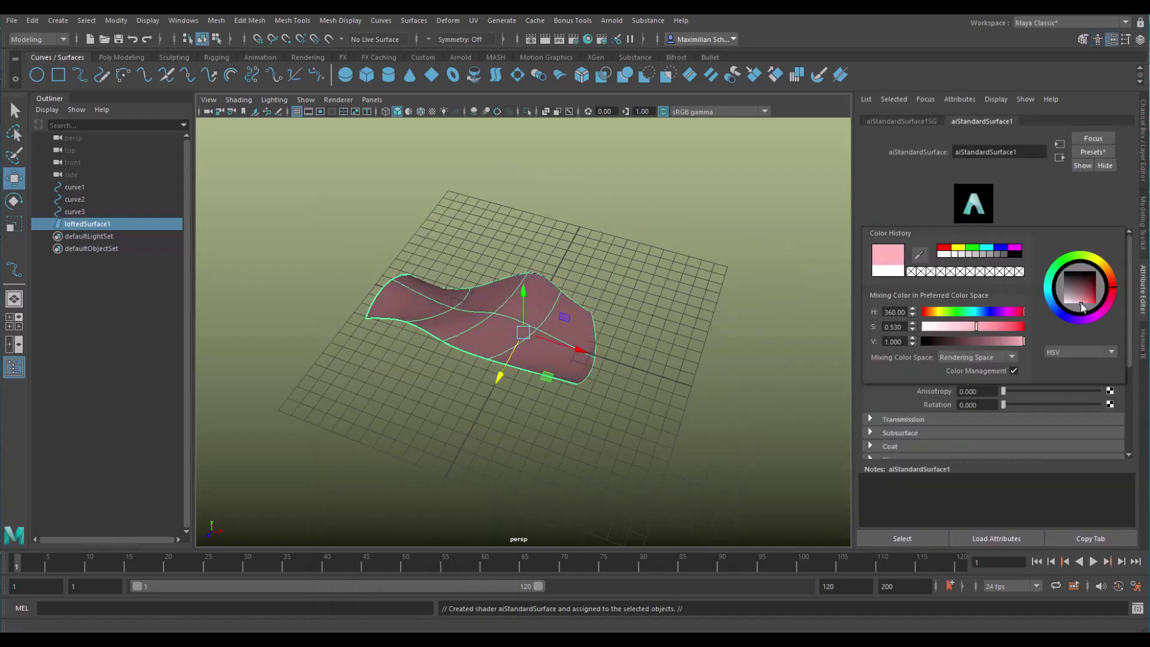
pyautogui.moveTo(1084, 308); pyautogui.dragTo(1082, 292)
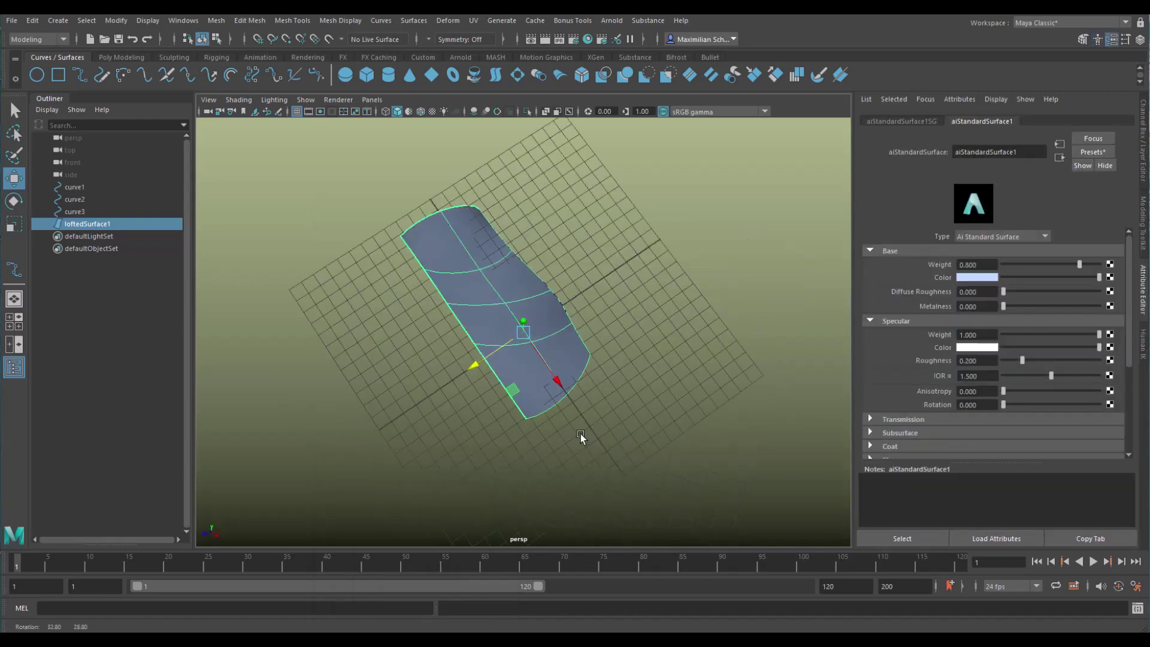
pyautogui.keyDown('alt'); pyautogui.moveTo(580, 434); pyautogui.dragTo(651, 429); pyautogui.keyUp('alt')
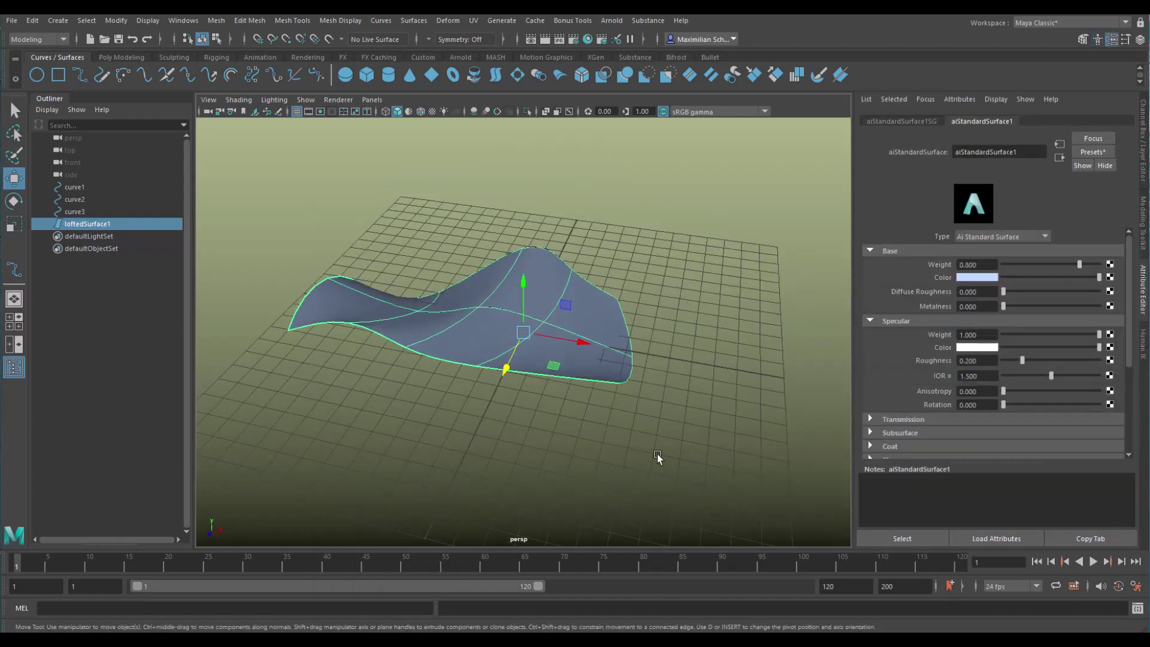
pyautogui.keyDown('alt'); pyautogui.moveTo(589, 455); pyautogui.dragTo(667, 318); pyautogui.keyUp('alt')
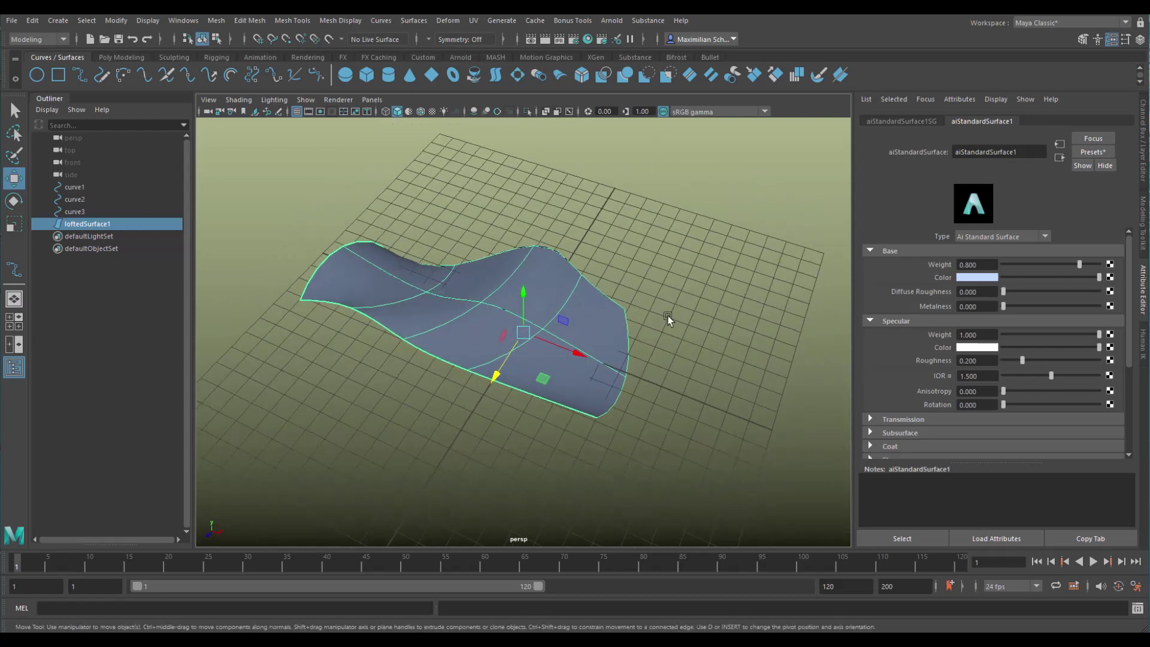
pyautogui.click(459, 311)
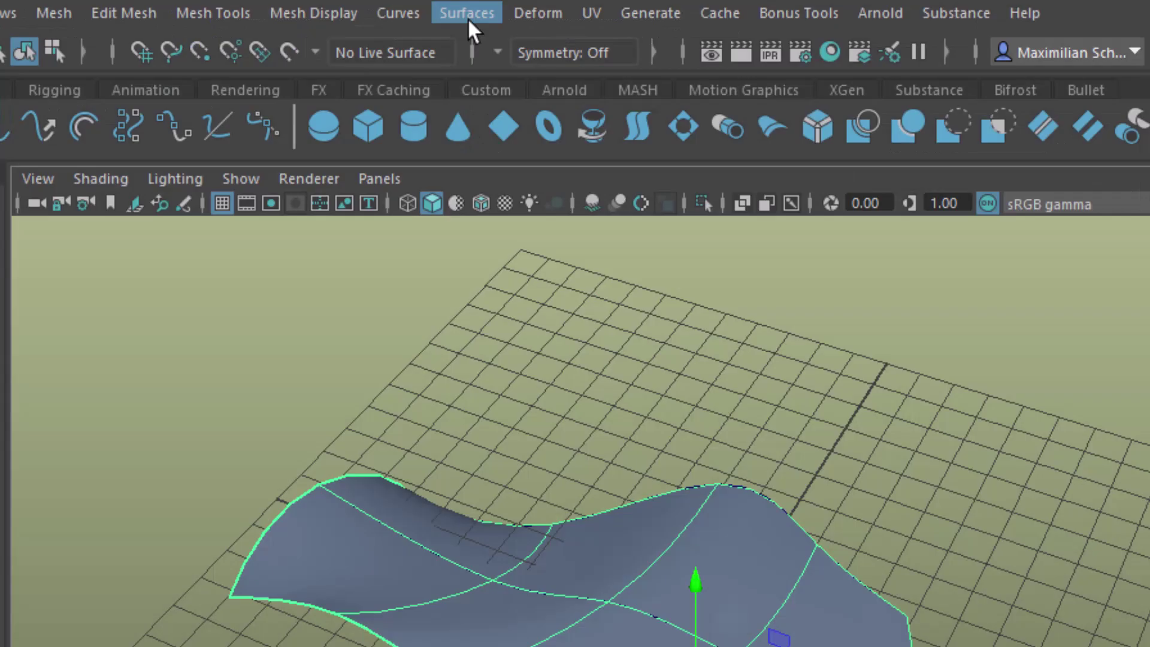
# Step: Extend loftedSurface1 at its U end by the default 1.000 tangent distance
pyautogui.click(413, 20)
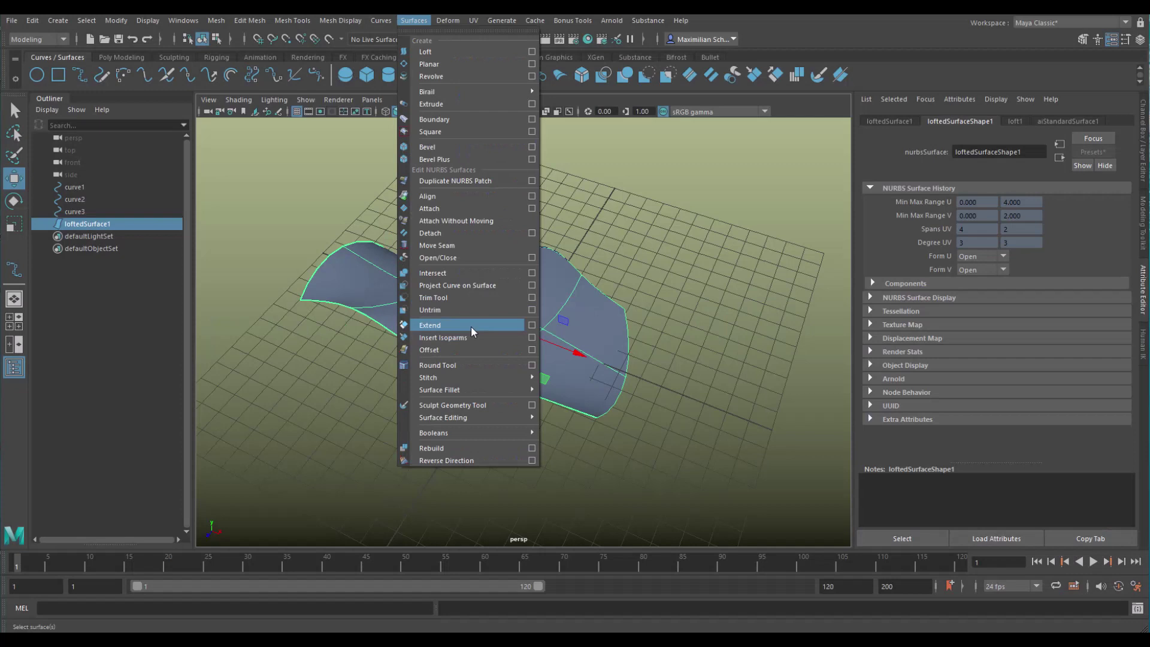
pyautogui.click(470, 326)
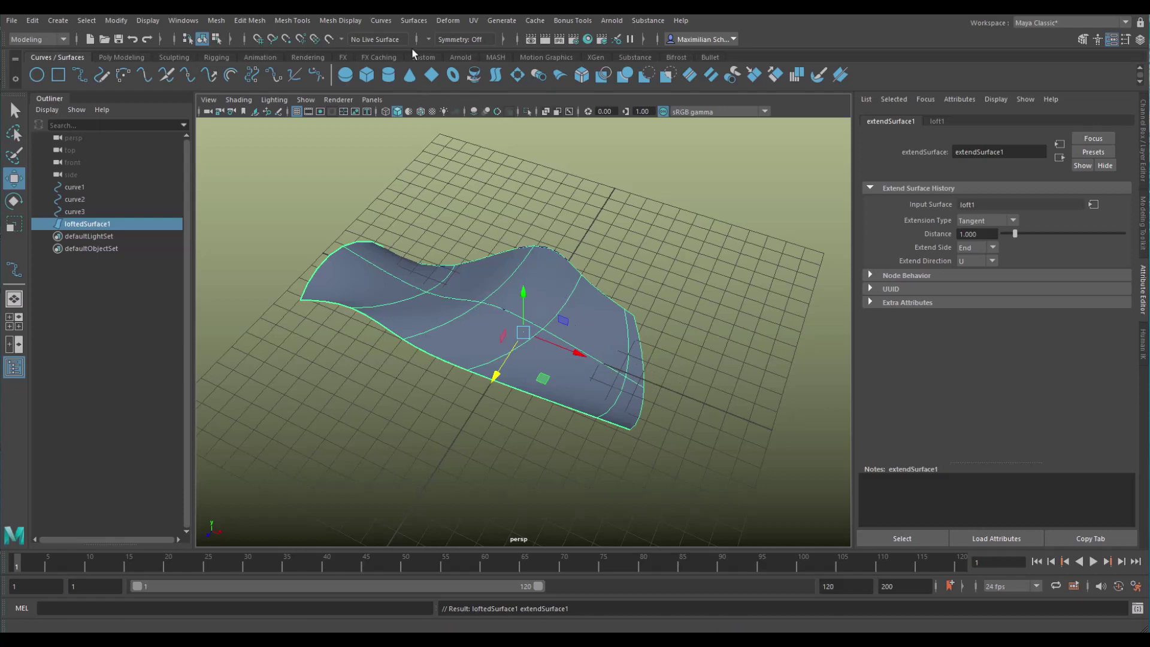
pyautogui.click(414, 20)
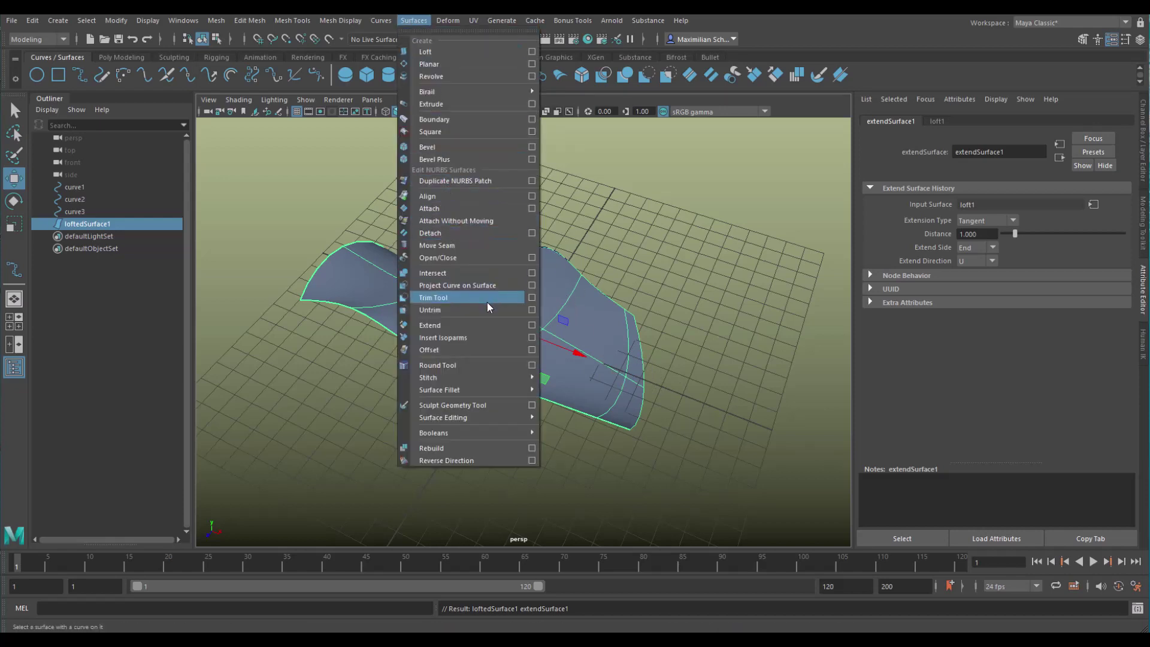
# Step: Try extending the surface by distance 3.5 along U, V, and both directions
pyautogui.click(532, 327)
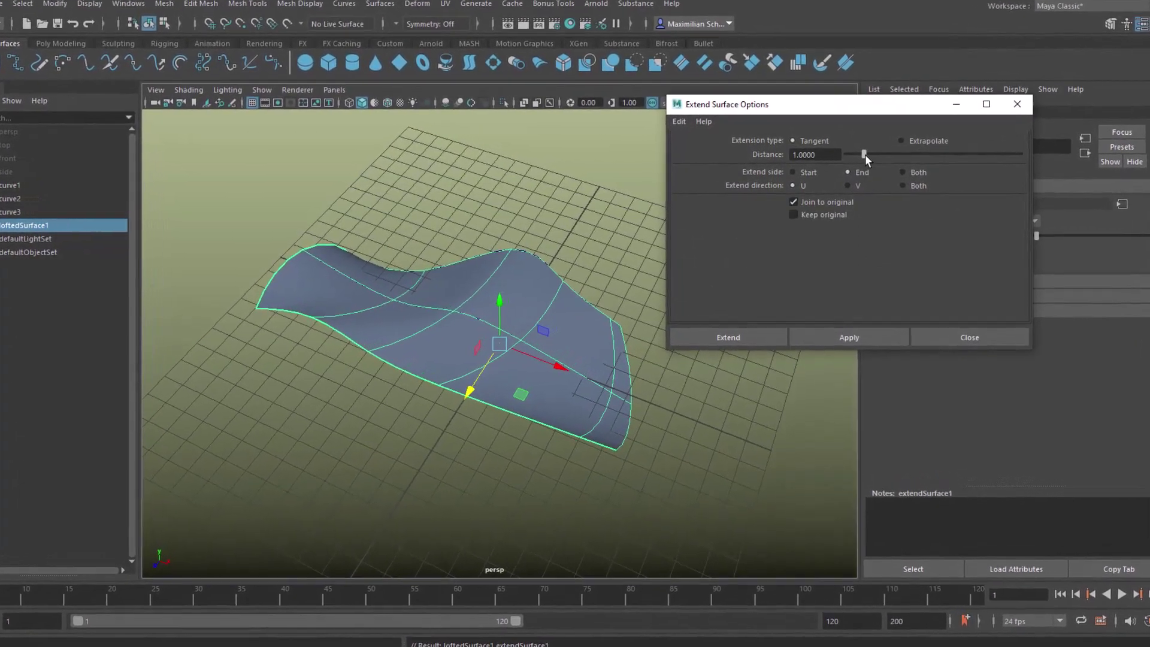
pyautogui.moveTo(867, 153); pyautogui.dragTo(908, 157)
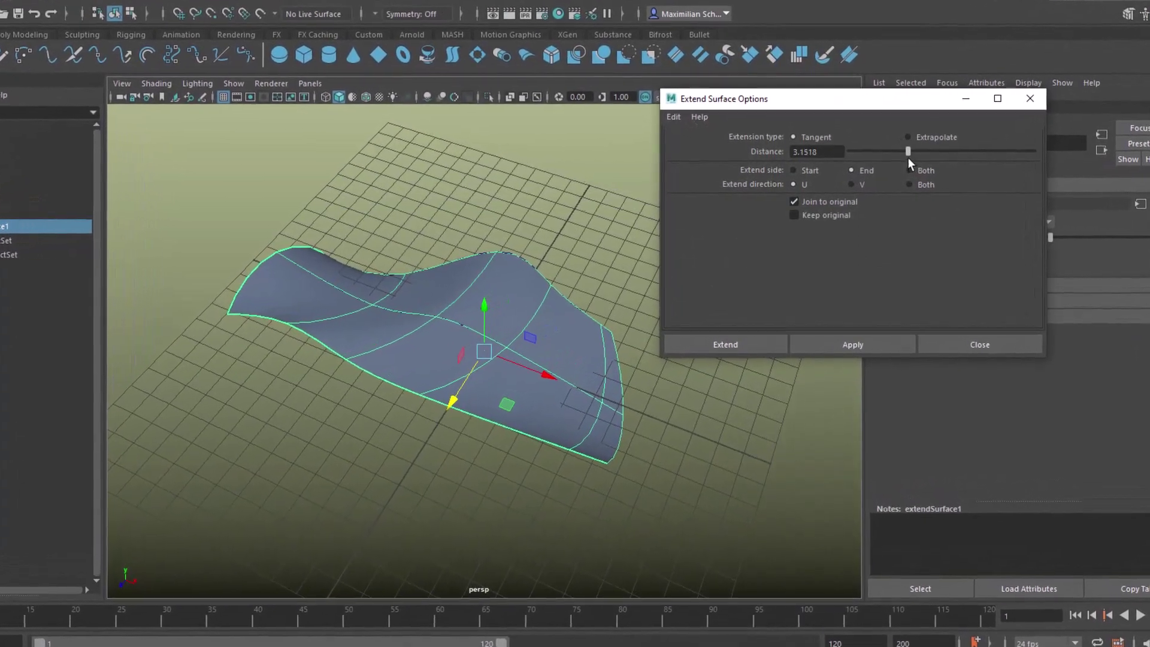
pyautogui.click(861, 352)
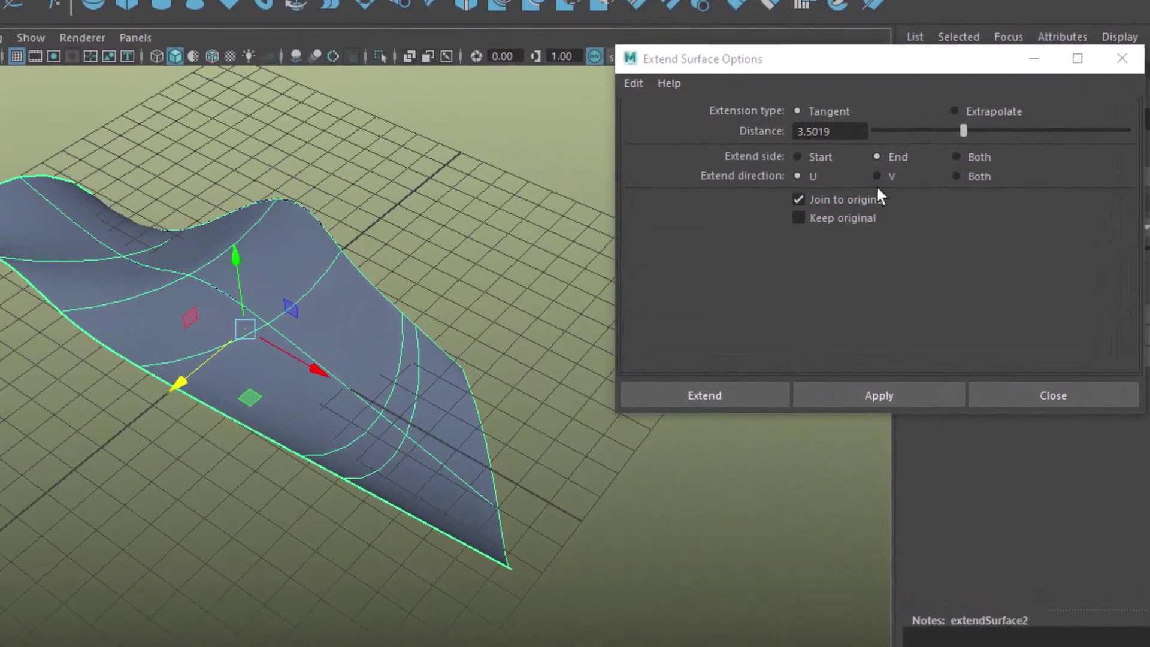
pyautogui.click(875, 176)
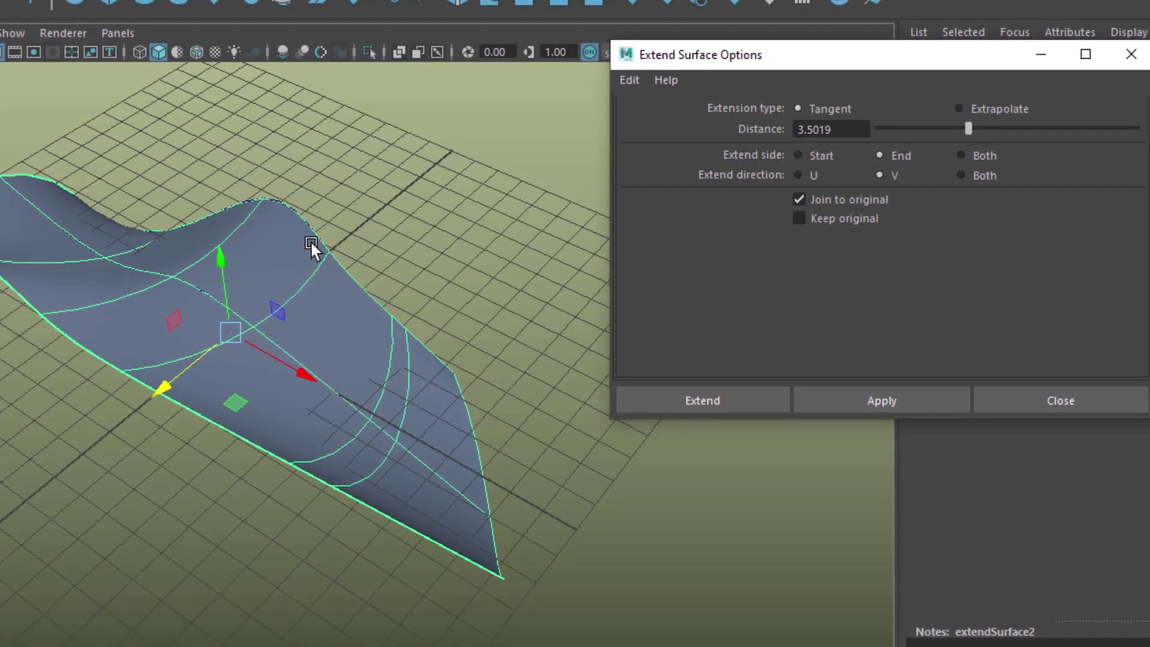
pyautogui.click(911, 399)
pyautogui.keyDown('alt'); pyautogui.moveTo(372, 515); pyautogui.dragTo(473, 548); pyautogui.keyUp('alt')
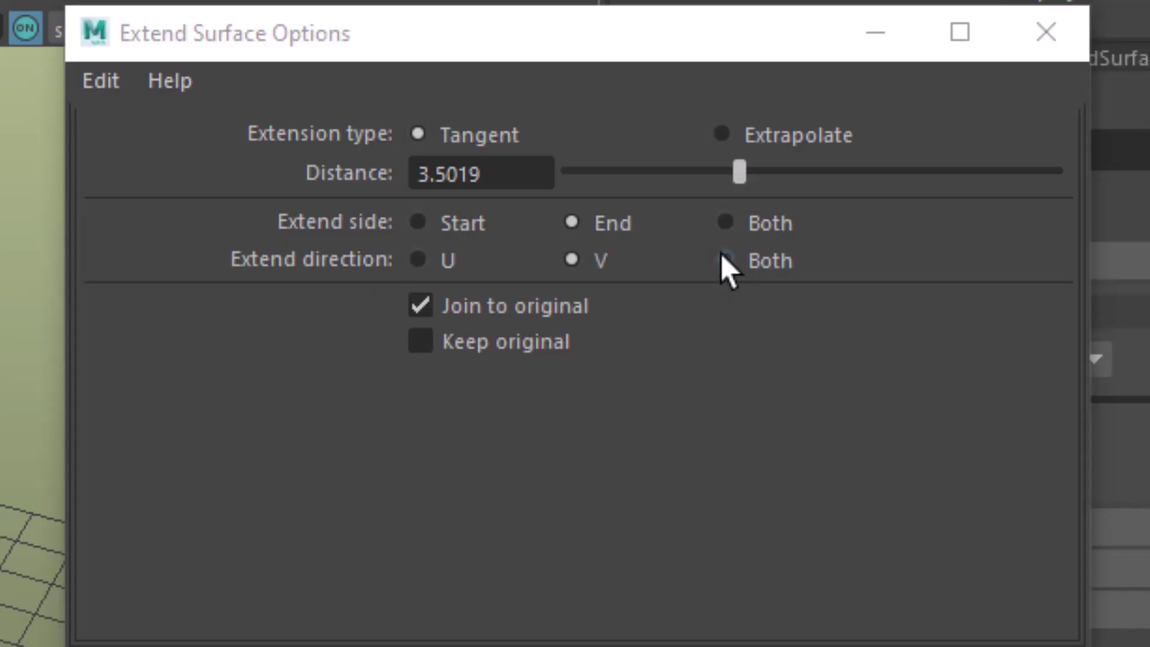
pyautogui.click(961, 176)
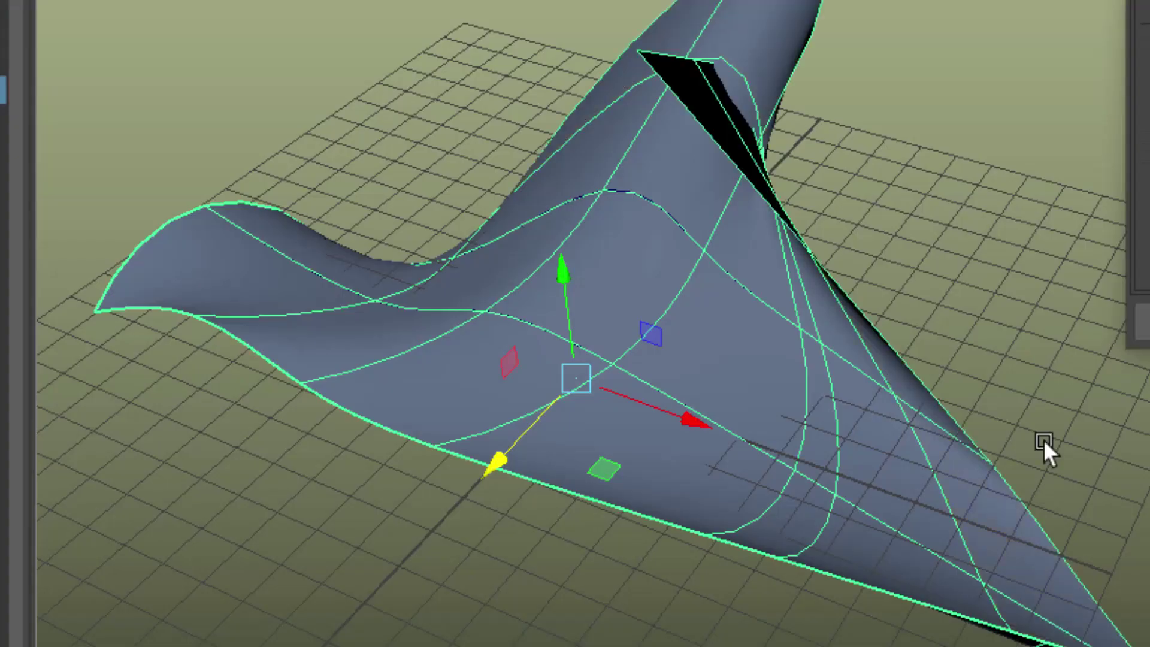
pyautogui.keyDown('alt'); pyautogui.moveTo(1043, 440); pyautogui.dragTo(890, 448); pyautogui.keyUp('alt')
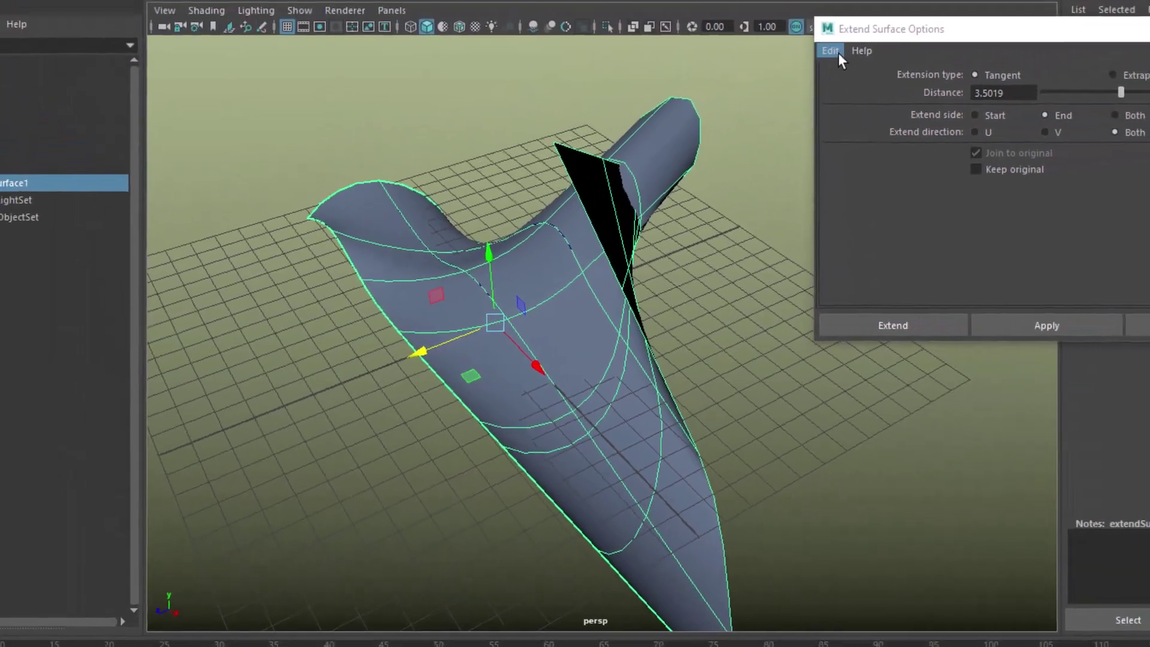
# Step: Reset the extend settings, close the options, and undo every surface extension
pyautogui.click(830, 50)
pyautogui.click(845, 81)
pyautogui.click(1147, 326)
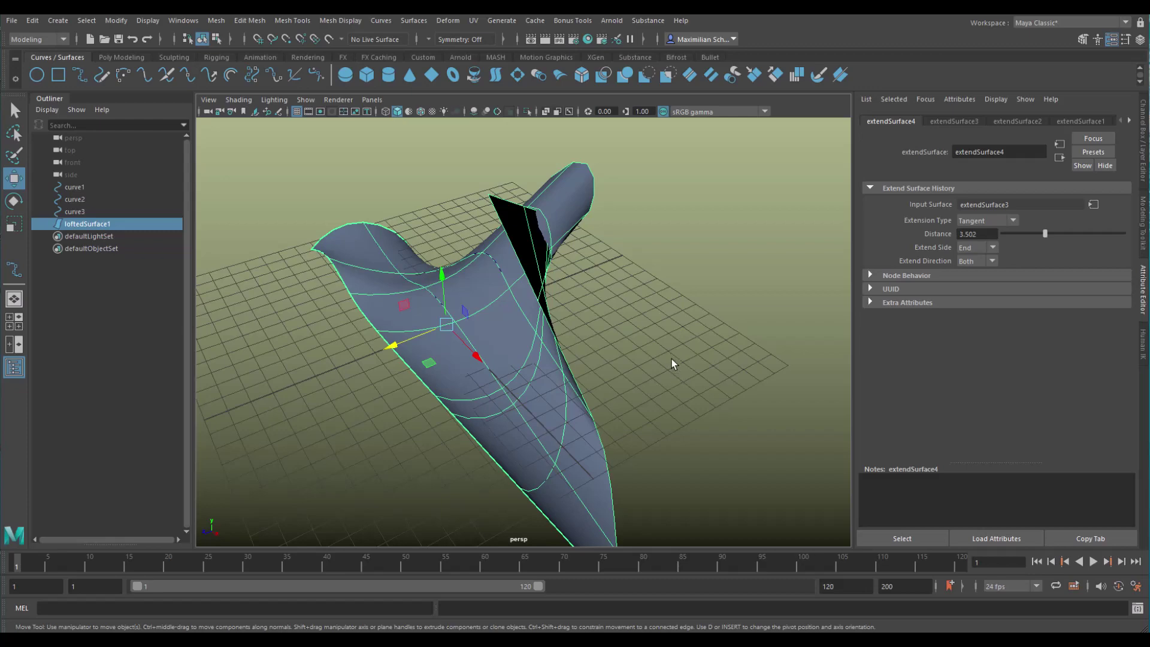
pyautogui.hotkey('ctrl', 'z')
pyautogui.hotkey('ctrl', 'z')
pyautogui.hotkey('ctrl', 'z')
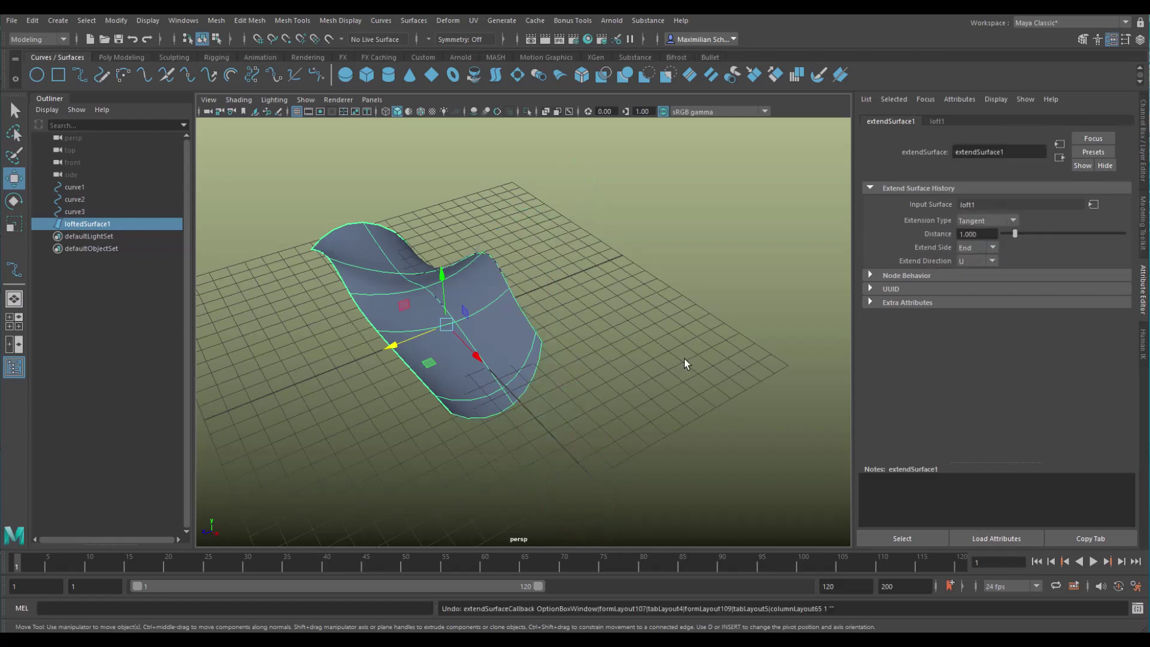
pyautogui.keyDown('alt'); pyautogui.moveTo(641, 413); pyautogui.dragTo(679, 369); pyautogui.keyUp('alt')
pyautogui.hotkey('ctrl', 'z')
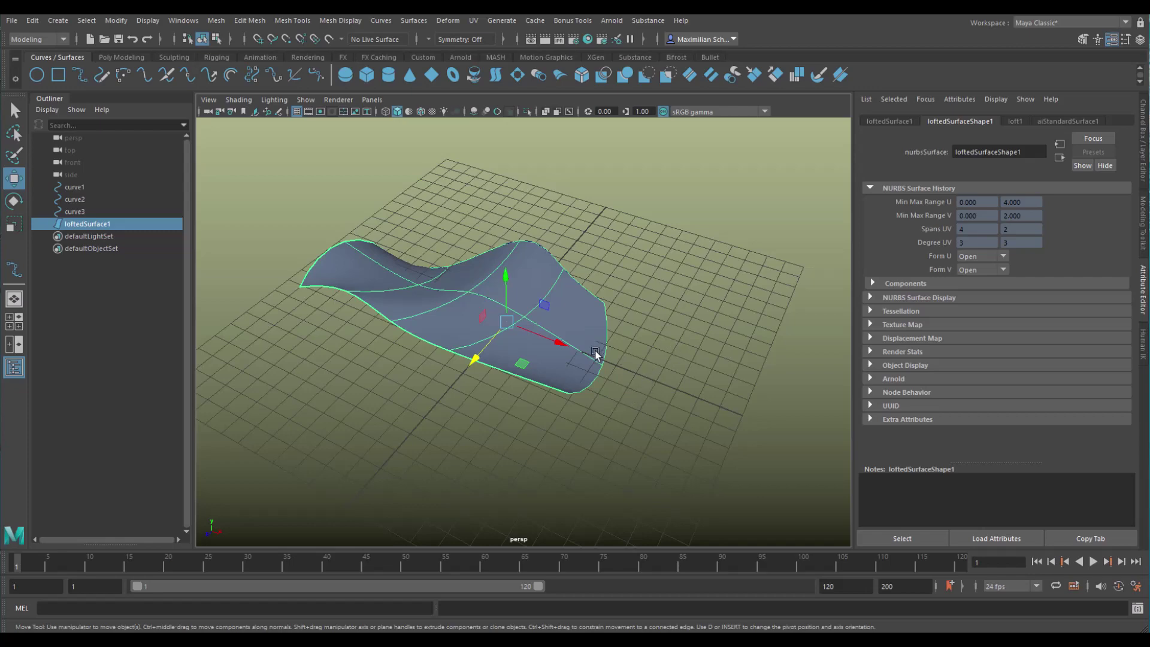
# Step: Maximize the front view and zoom in on the lofted surface
pyautogui.keyDown('alt'); pyautogui.moveTo(625, 412); pyautogui.dragTo(642, 418); pyautogui.keyUp('alt')
pyautogui.press('space')
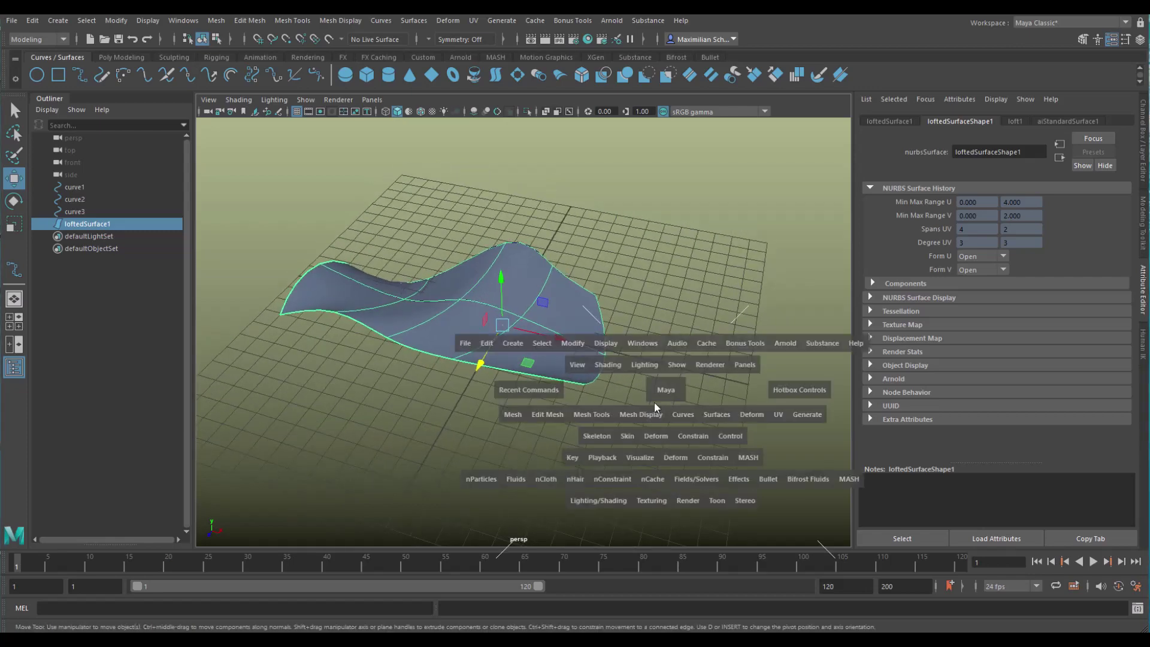
pyautogui.press('space')
pyautogui.keyDown('alt'); pyautogui.moveTo(498, 443); pyautogui.dragTo(524, 435, button='right'); pyautogui.keyUp('alt')
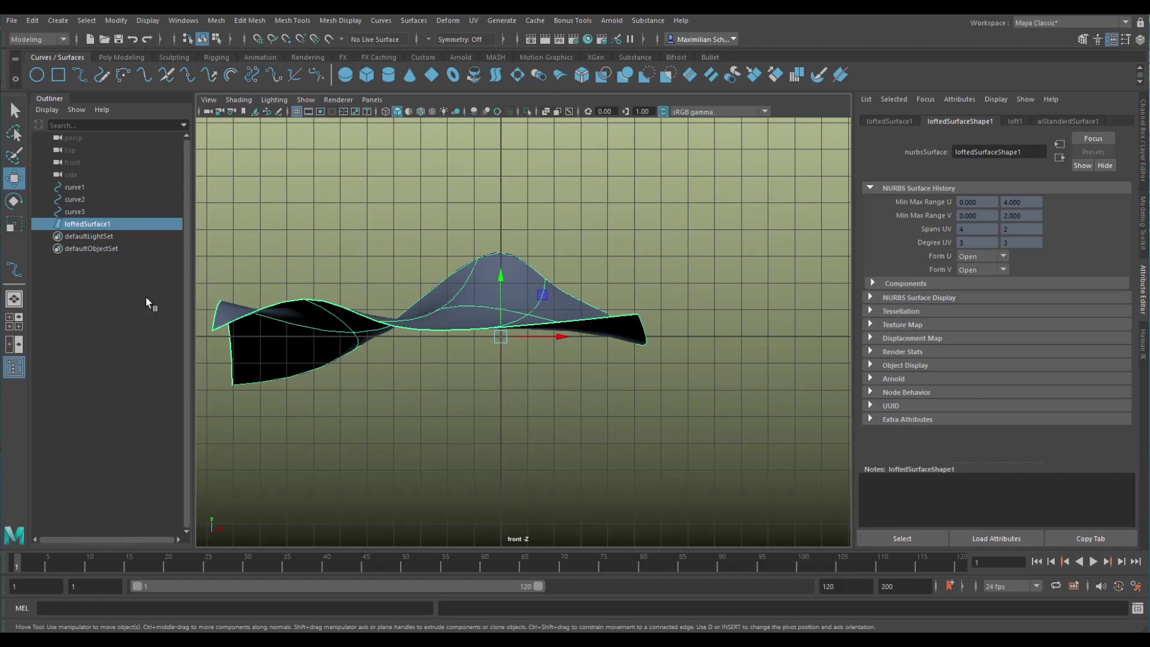
# Step: Draw a five-point wavy EP curve just beyond the surface end
pyautogui.click(80, 76)
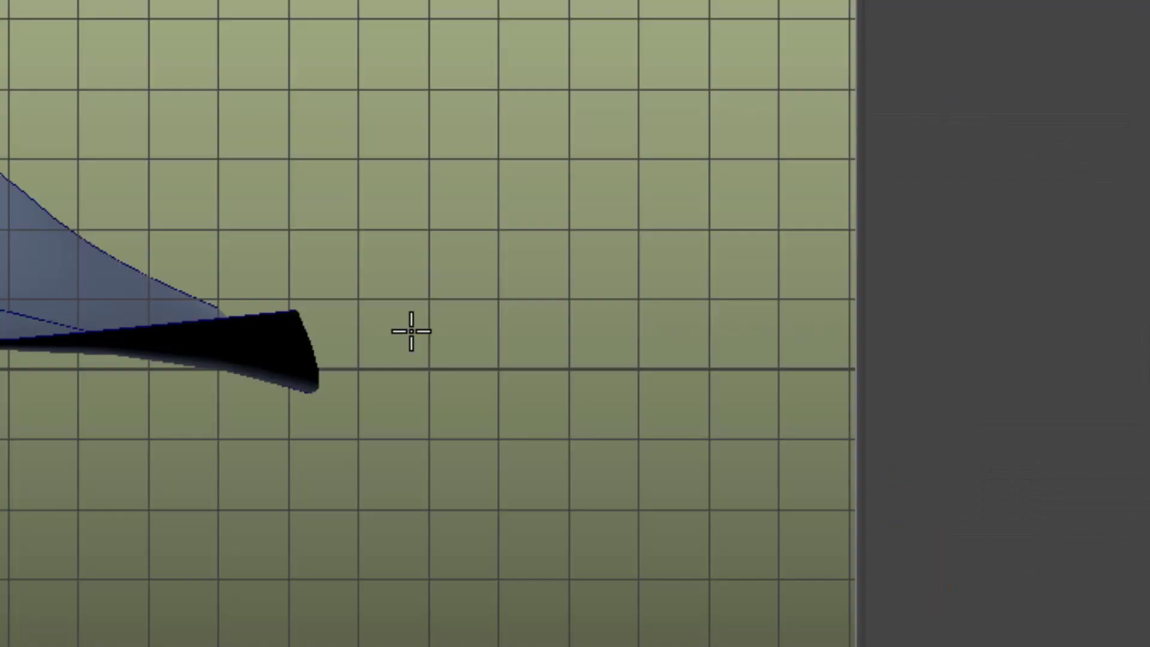
pyautogui.click(410, 333)
pyautogui.click(426, 324)
pyautogui.click(442, 337)
pyautogui.click(455, 343)
pyautogui.click(475, 360)
pyautogui.press('Return')
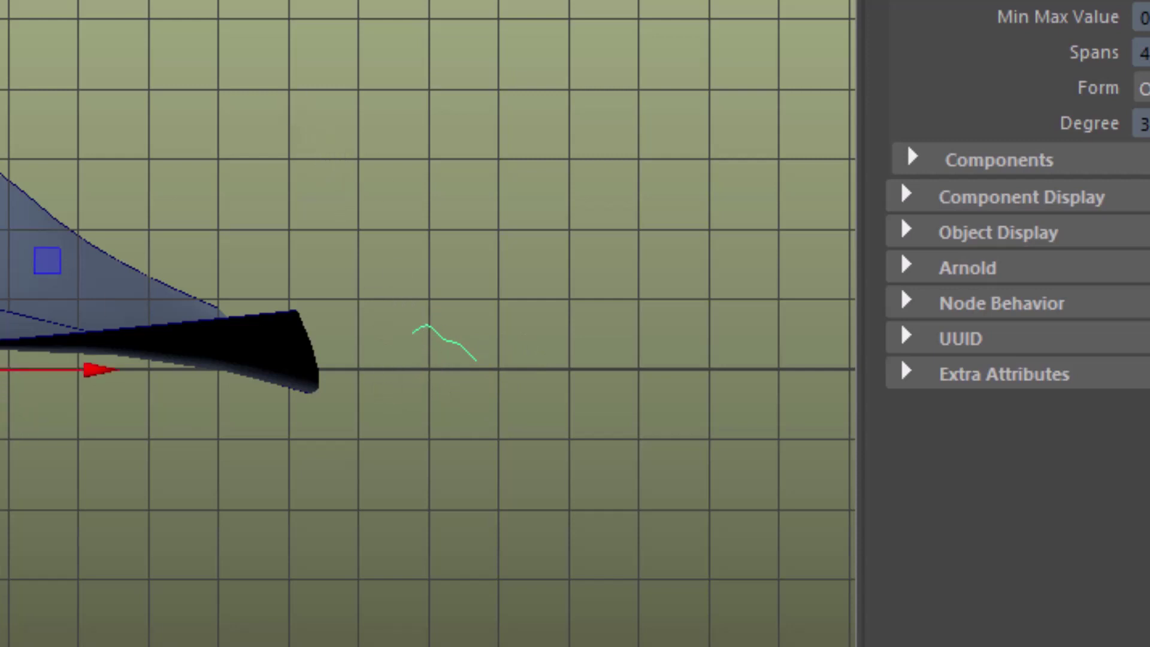
# Step: Draw a short second curve below the first and begin a third curve
pyautogui.click(426, 374)
pyautogui.click(448, 374)
pyautogui.click(457, 363)
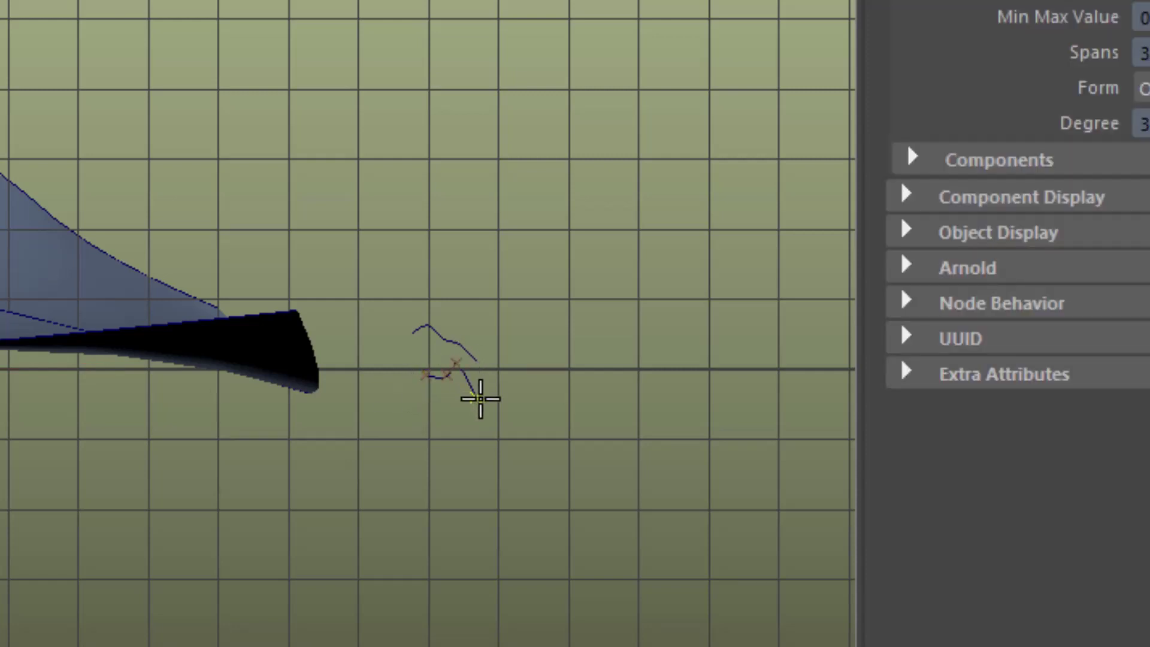
pyautogui.keyDown('alt'); pyautogui.moveTo(282, 338); pyautogui.dragTo(359, 257, button='middle'); pyautogui.keyUp('alt')
pyautogui.scroll(3, 359, 257)
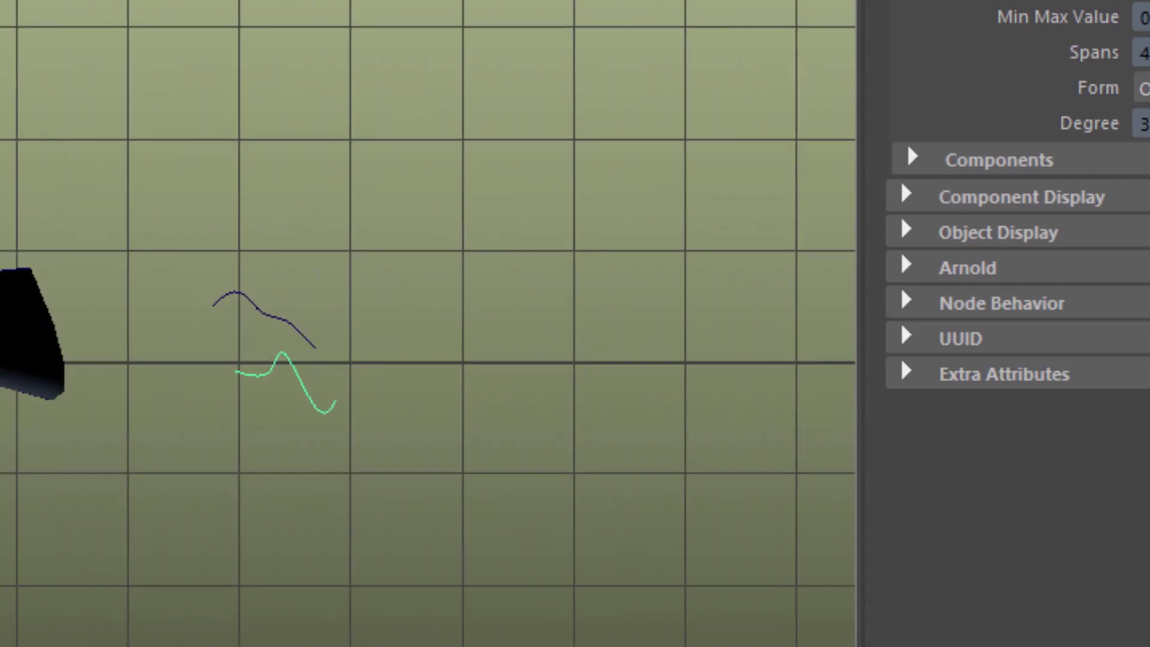
pyautogui.hotkey('ctrl', 'z')
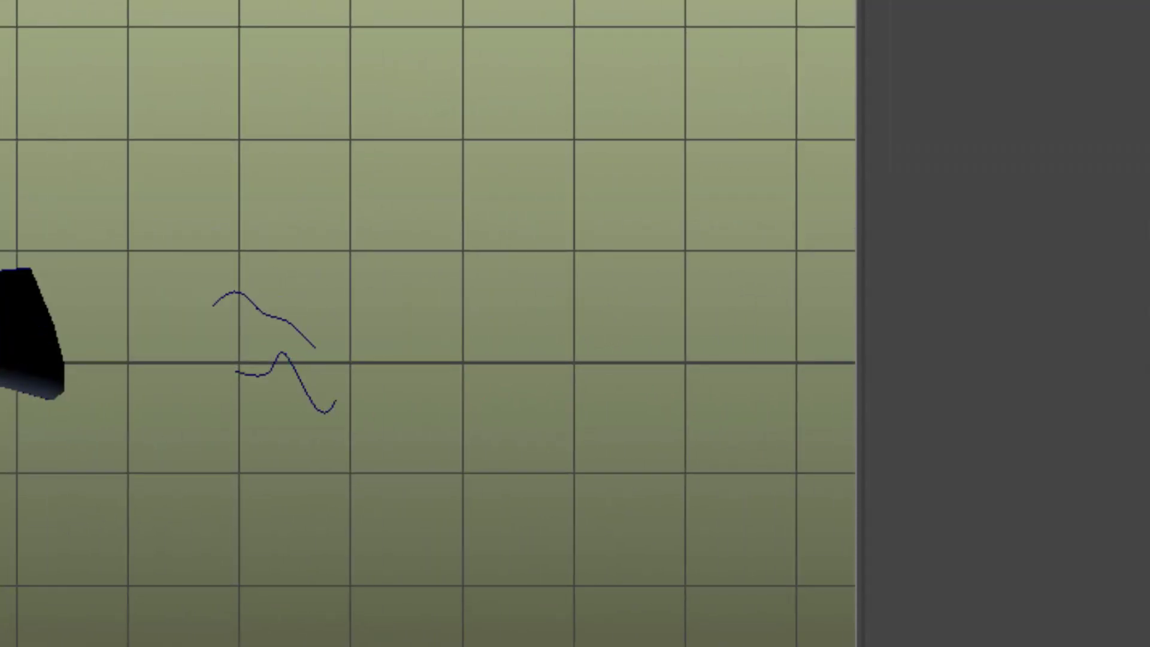
pyautogui.click(226, 288)
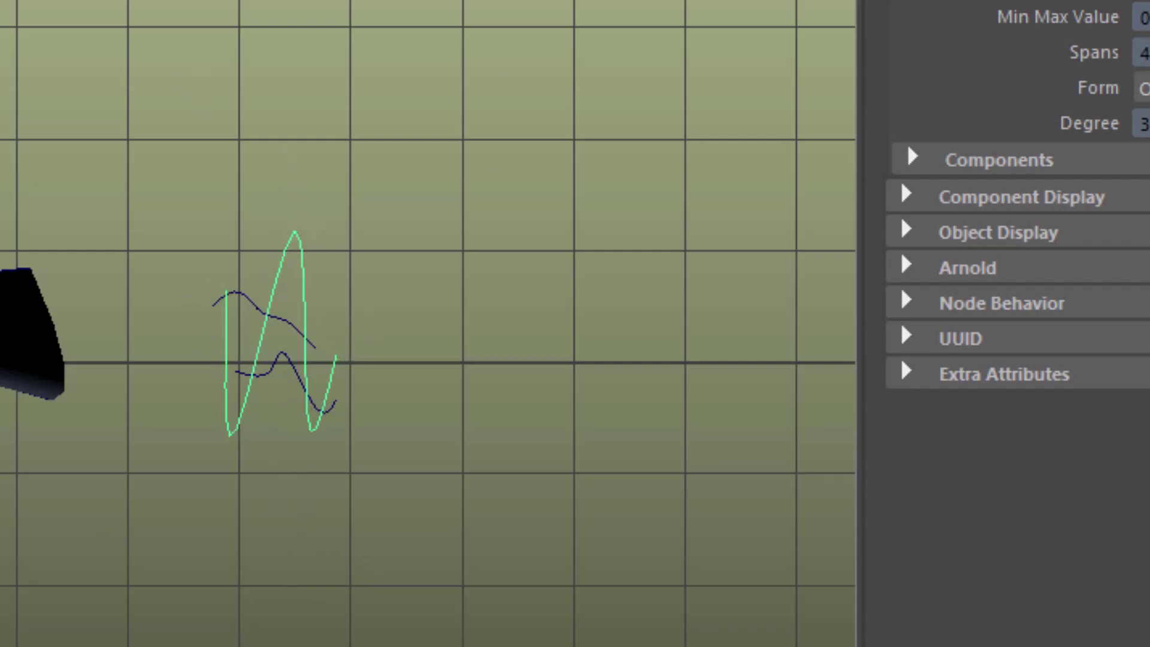
# Step: In perspective, rotate curve6 and move it along Y past the surface's far end
pyautogui.press('space')
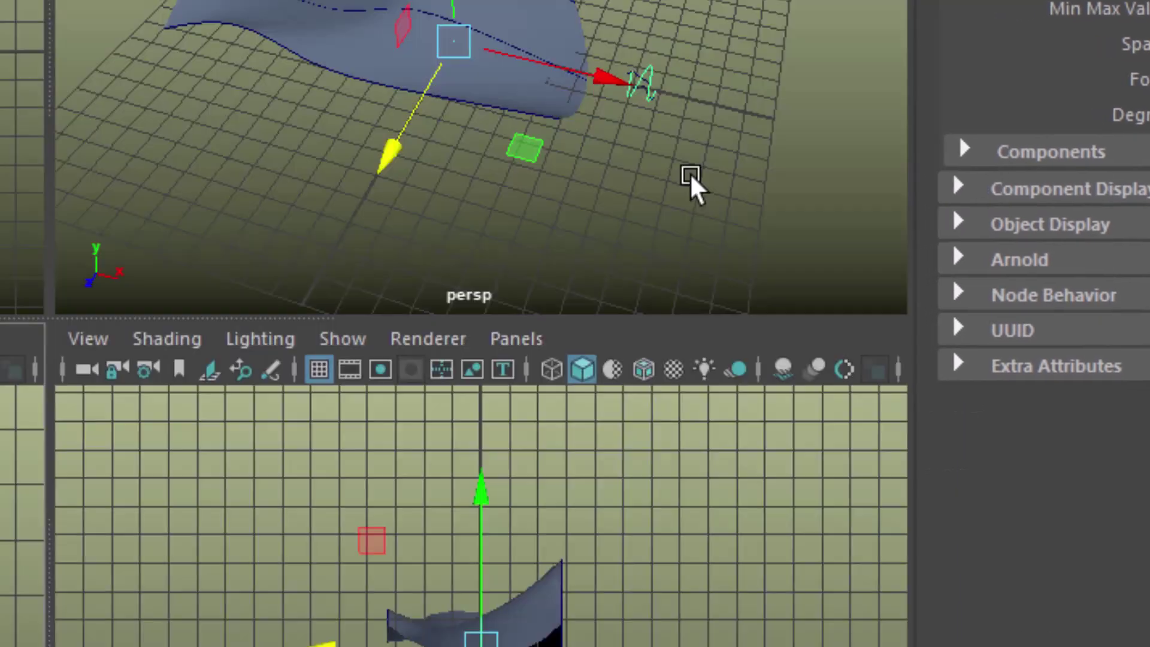
pyautogui.press('space')
pyautogui.keyDown('alt'); pyautogui.moveTo(455, 350); pyautogui.dragTo(643, 493); pyautogui.keyUp('alt')
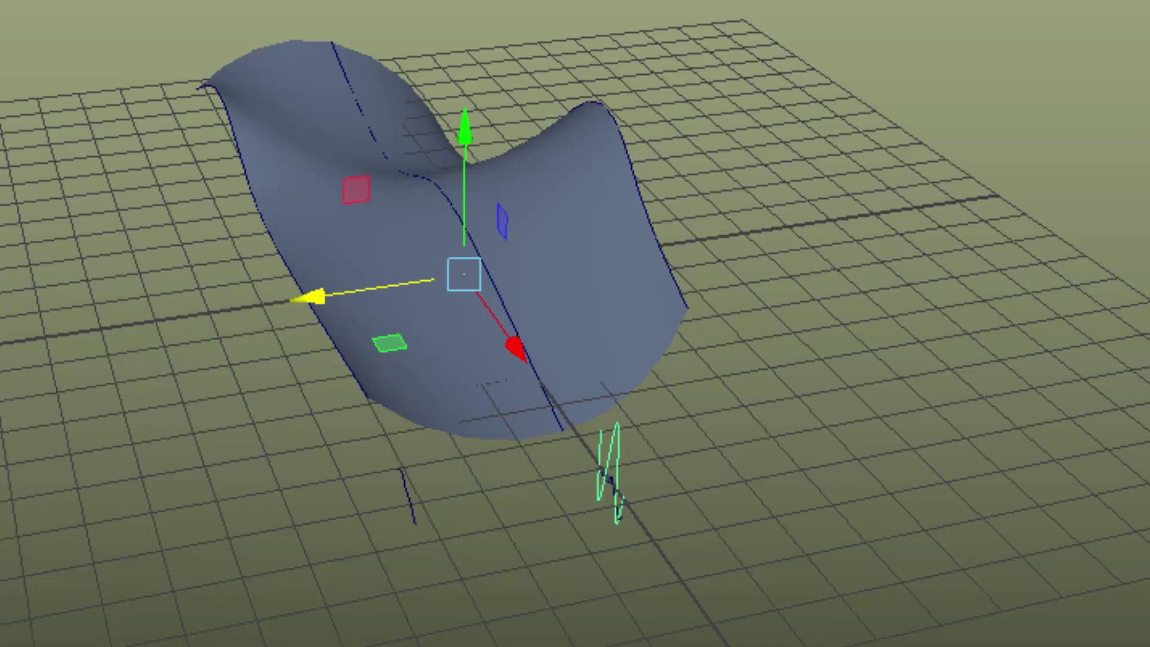
pyautogui.keyDown('alt'); pyautogui.moveTo(472, 332); pyautogui.dragTo(603, 474); pyautogui.keyUp('alt')
pyautogui.press('r')
pyautogui.press('e')
pyautogui.keyDown('alt'); pyautogui.moveTo(730, 539); pyautogui.dragTo(624, 401); pyautogui.keyUp('alt')
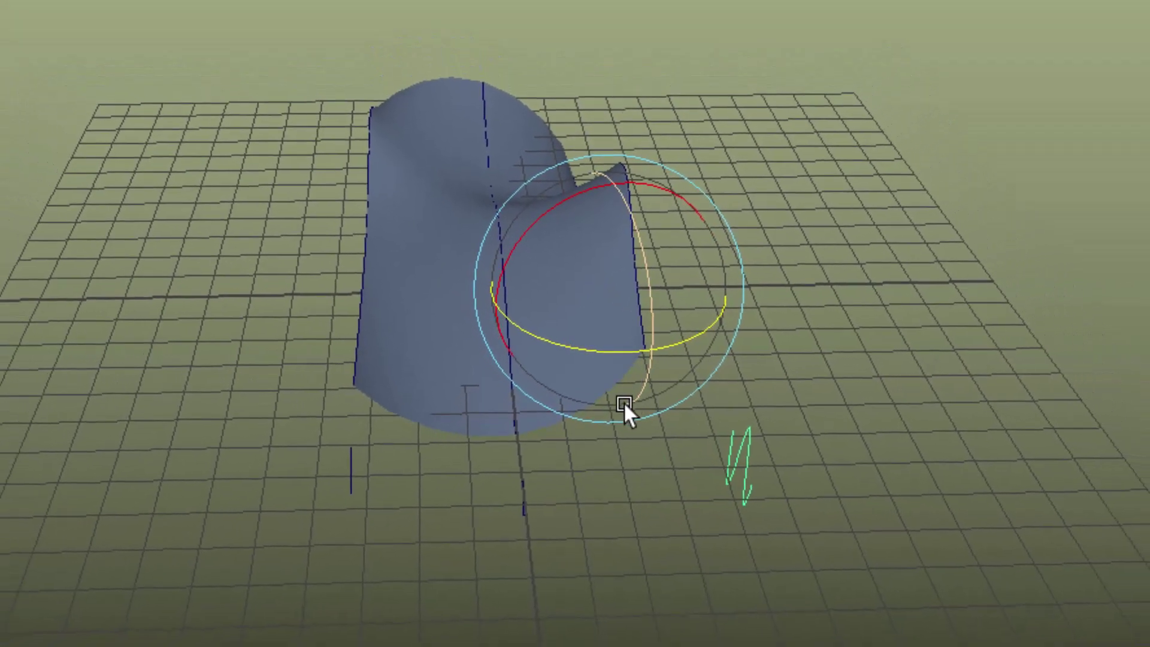
pyautogui.press('w')
pyautogui.moveTo(492, 318); pyautogui.dragTo(695, 426)
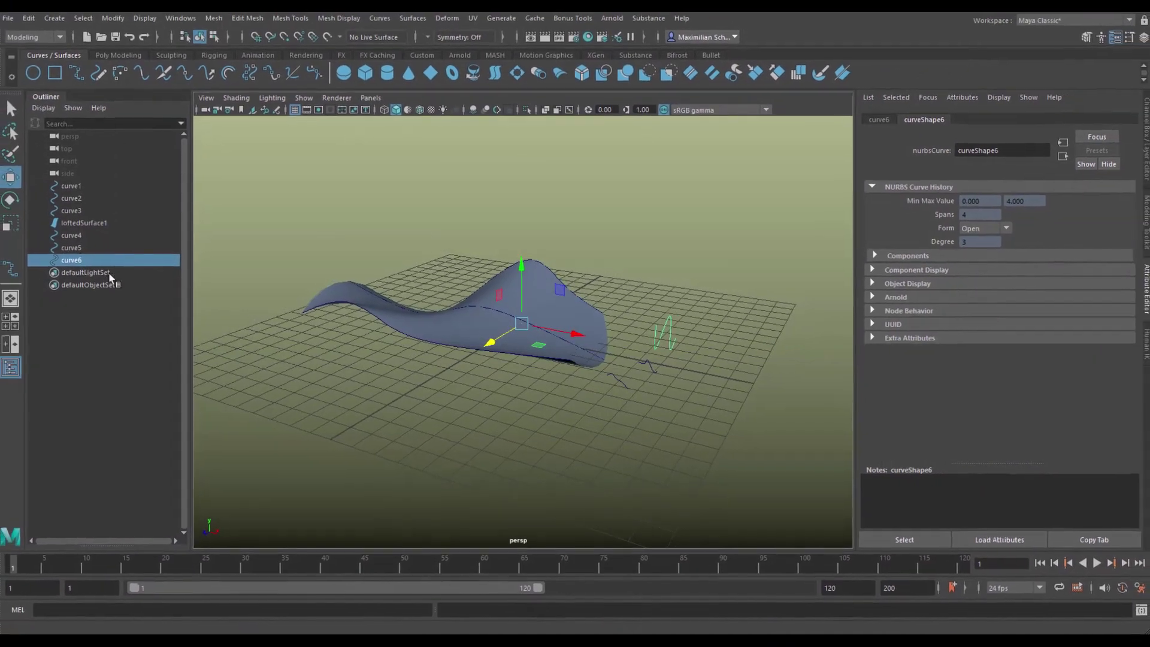
# Step: Attach curve1 and curve4 into a single curve
pyautogui.keyDown('alt'); pyautogui.moveTo(570, 380); pyautogui.dragTo(497, 372); pyautogui.keyUp('alt')
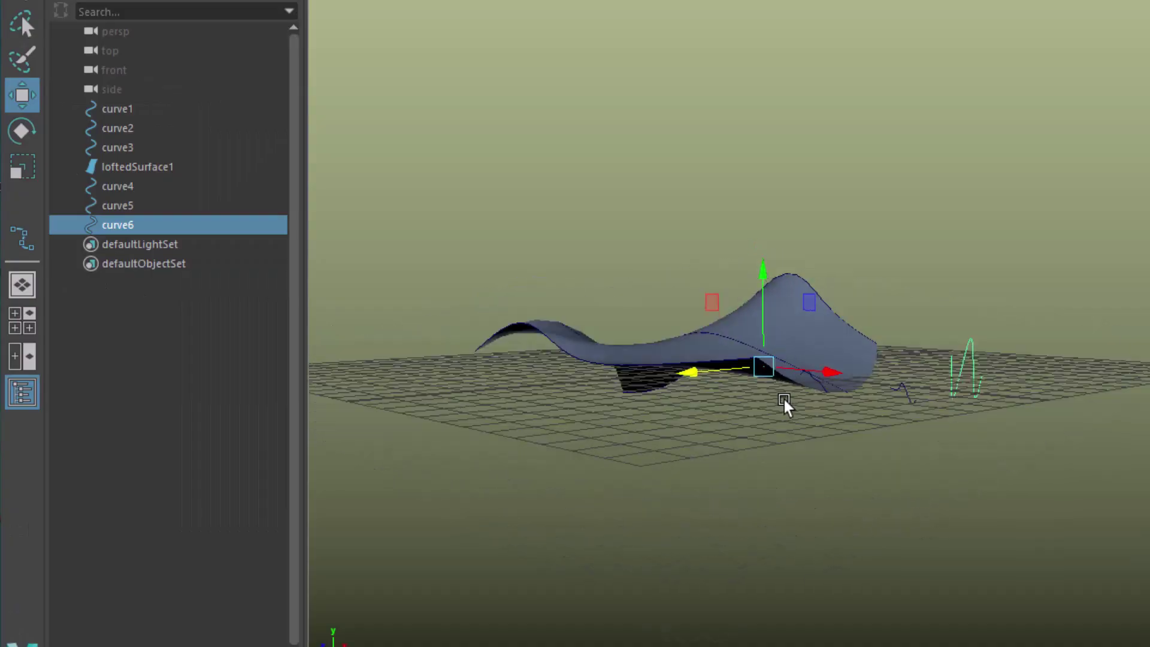
pyautogui.keyDown('alt'); pyautogui.moveTo(784, 406); pyautogui.dragTo(735, 356); pyautogui.keyUp('alt')
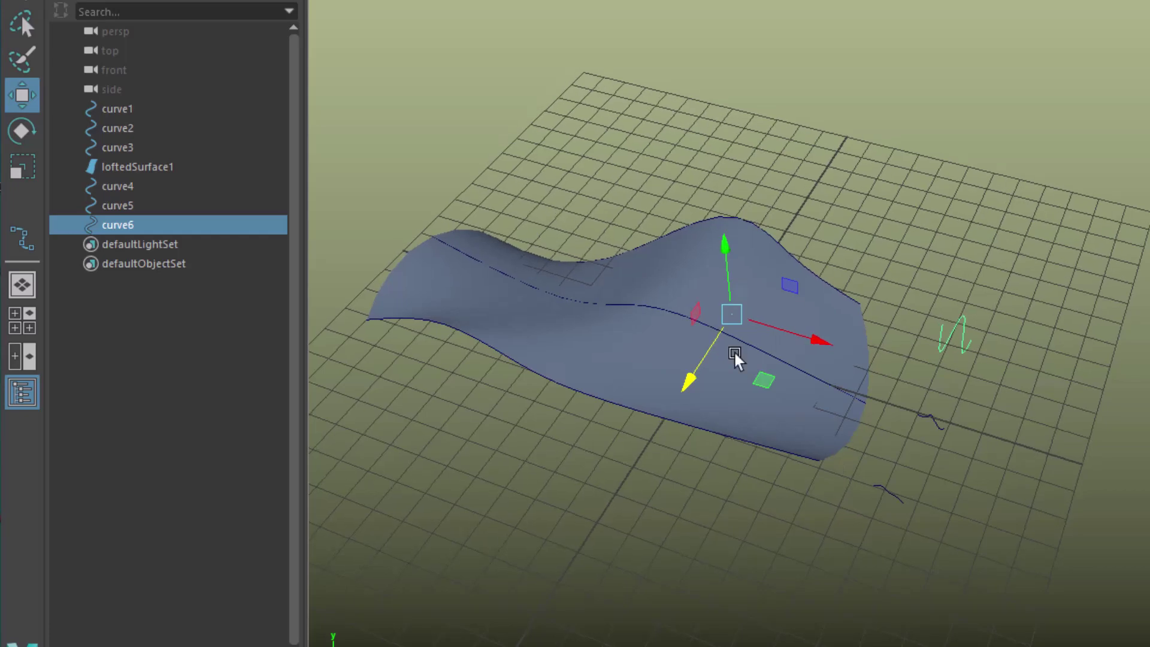
pyautogui.click(131, 109)
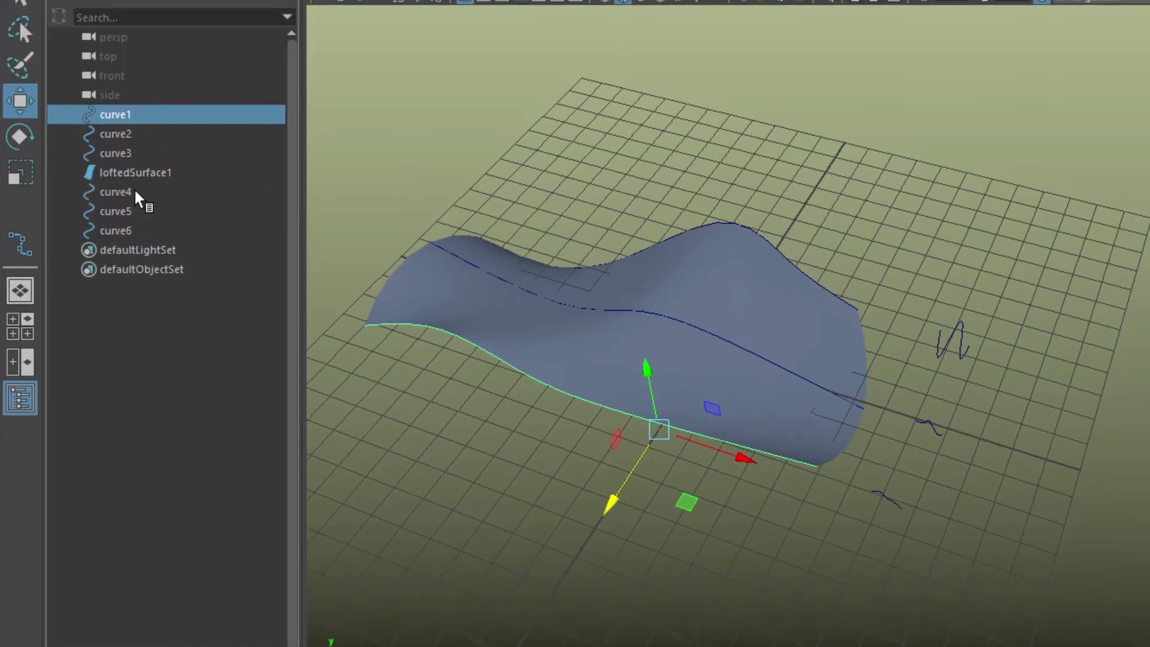
pyautogui.keyDown('ctrl'); pyautogui.click(131, 187); pyautogui.keyUp('ctrl')
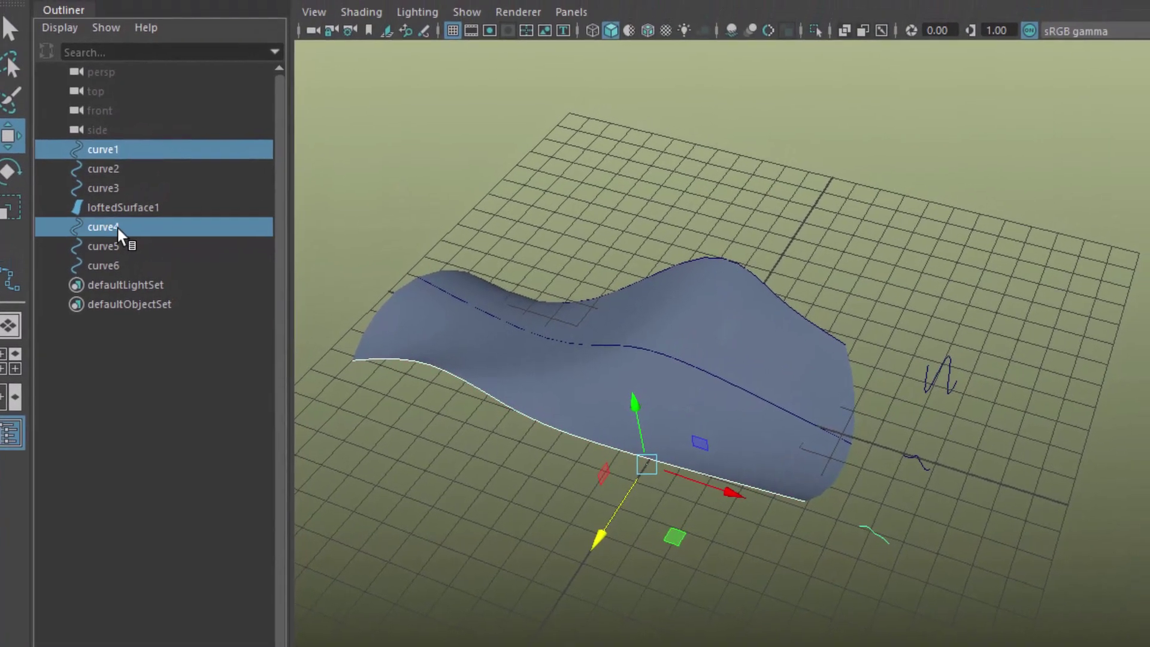
pyautogui.keyDown('alt'); pyautogui.moveTo(794, 546); pyautogui.dragTo(924, 466); pyautogui.keyUp('alt')
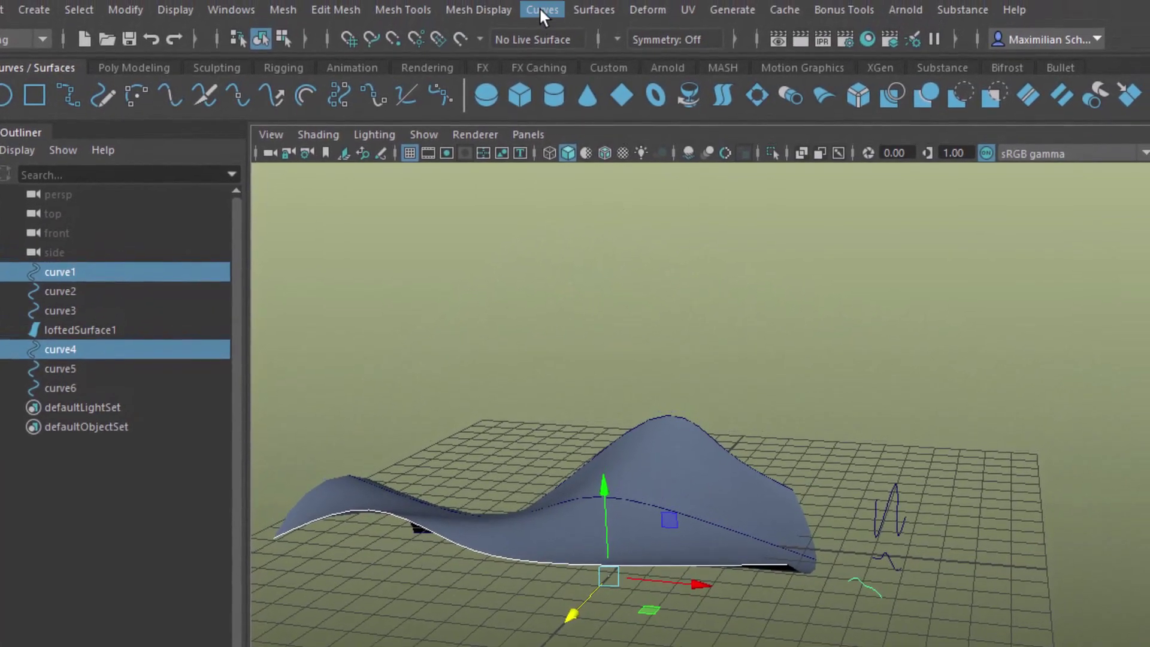
pyautogui.click(541, 9)
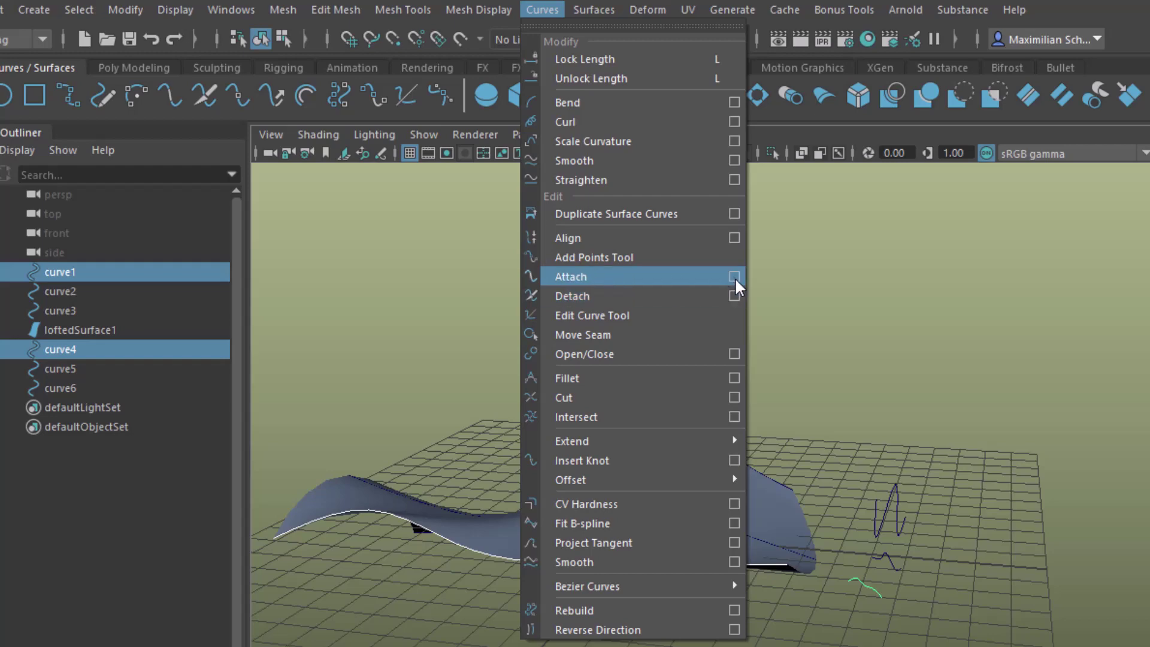
pyautogui.click(631, 276)
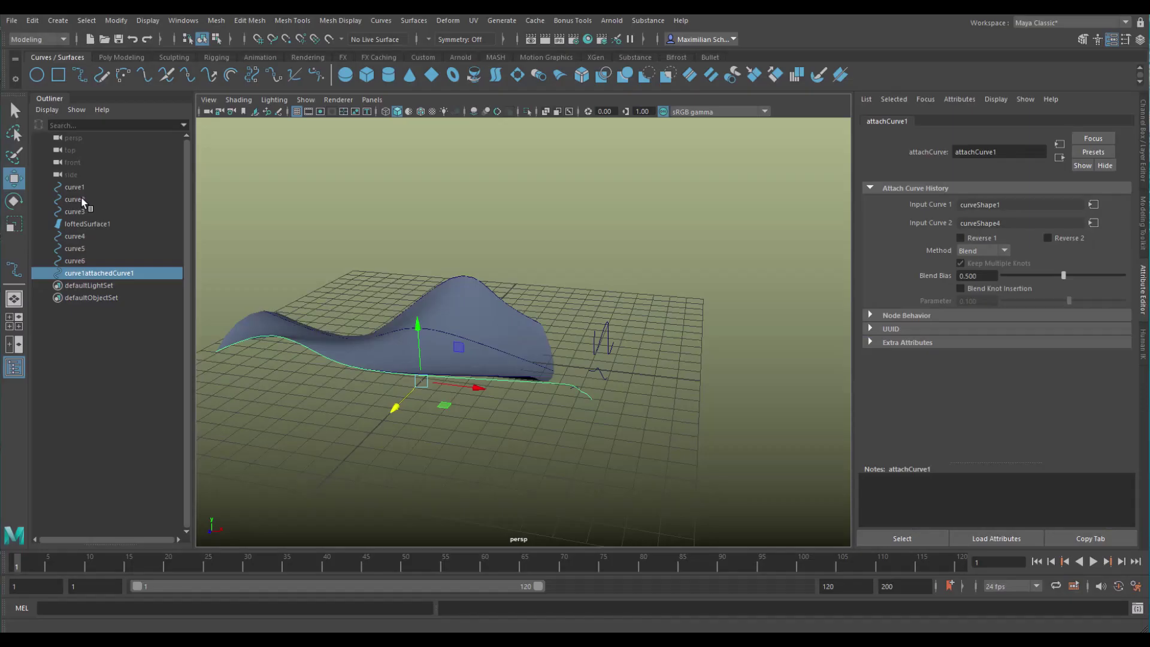
# Step: Repeat the attach for curve2 with curve5 and curve3 with curve6
pyautogui.click(81, 199)
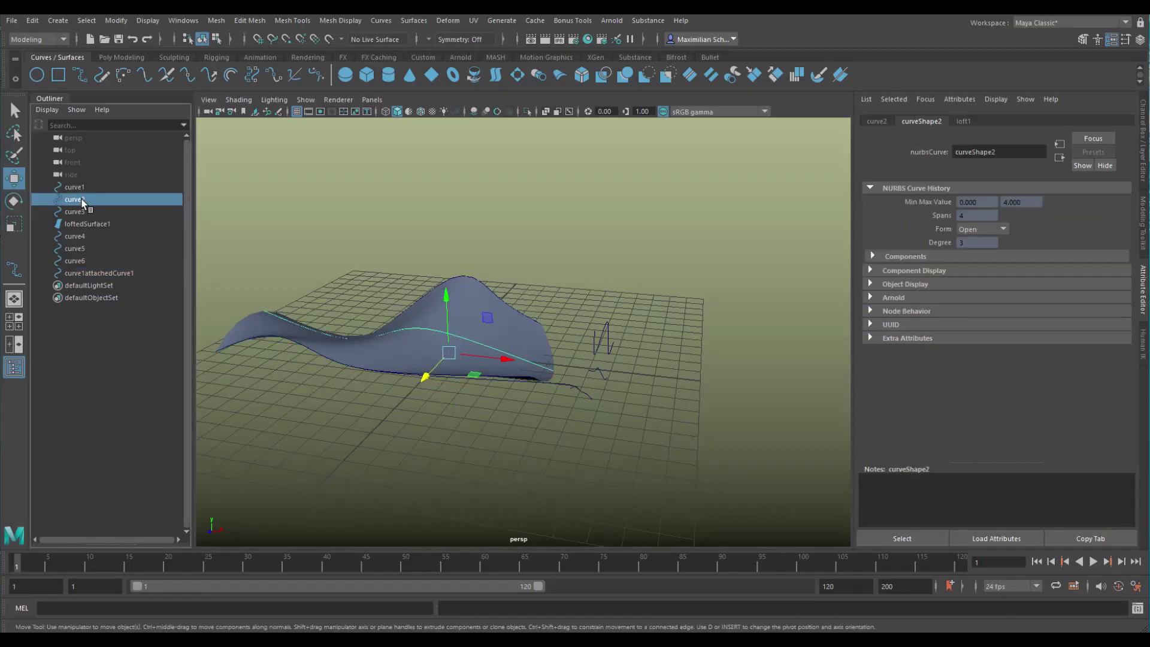
pyautogui.keyDown('ctrl'); pyautogui.click(83, 249); pyautogui.keyUp('ctrl')
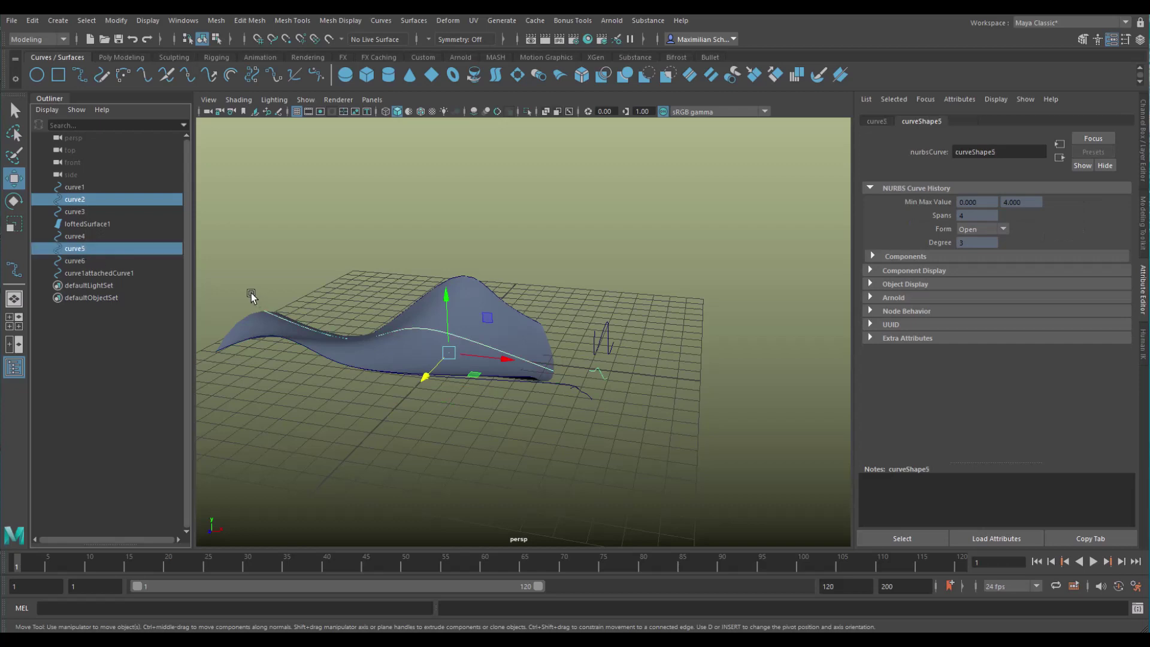
pyautogui.press('g')
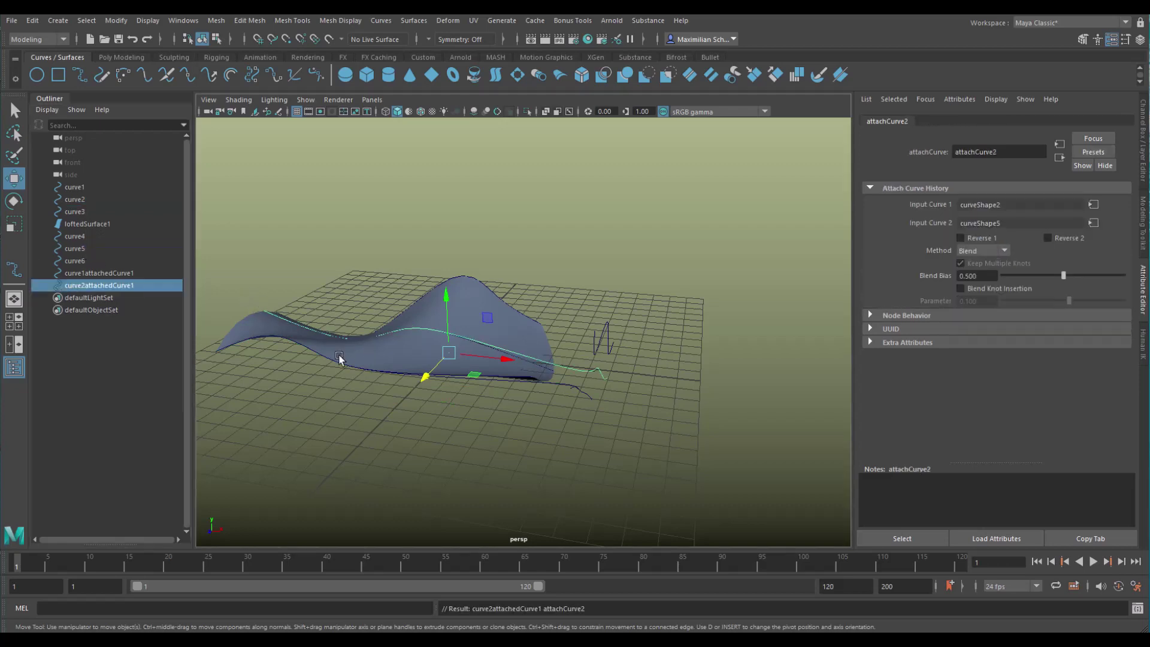
pyautogui.click(77, 211)
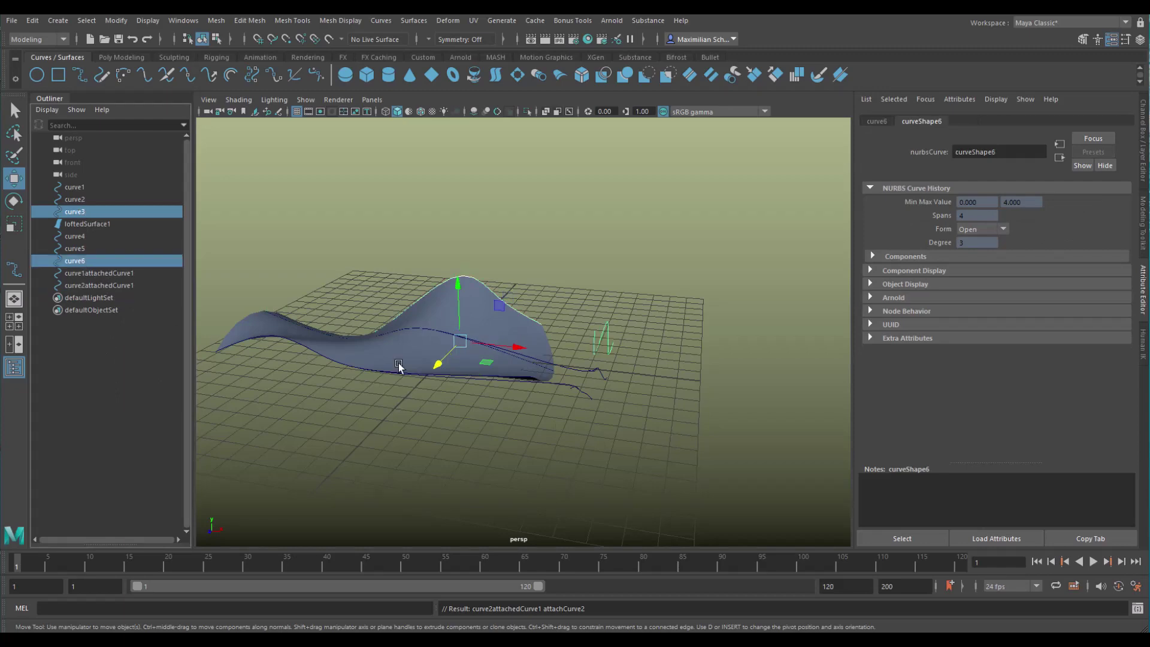
pyautogui.press('g')
# Step: Hide the original loftedSurface1
pyautogui.keyDown('alt'); pyautogui.moveTo(693, 465); pyautogui.dragTo(665, 475); pyautogui.keyUp('alt')
pyautogui.click(407, 333)
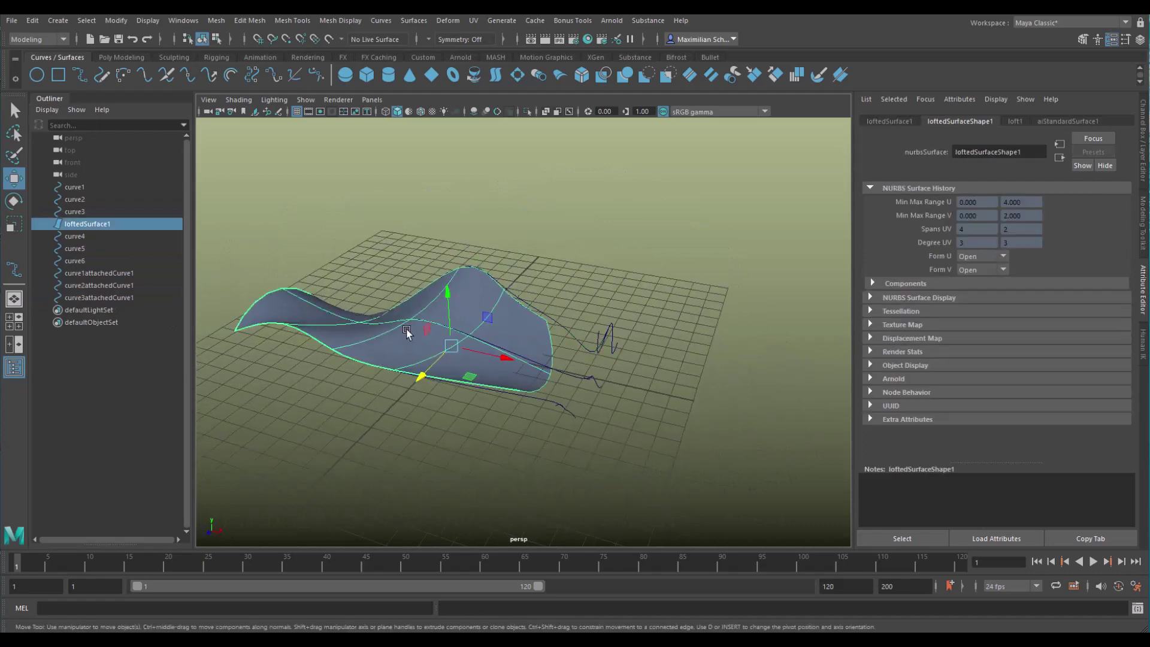
pyautogui.hotkey('ctrl', 'h')
pyautogui.keyDown('alt'); pyautogui.moveTo(700, 496); pyautogui.dragTo(602, 418); pyautogui.keyUp('alt')
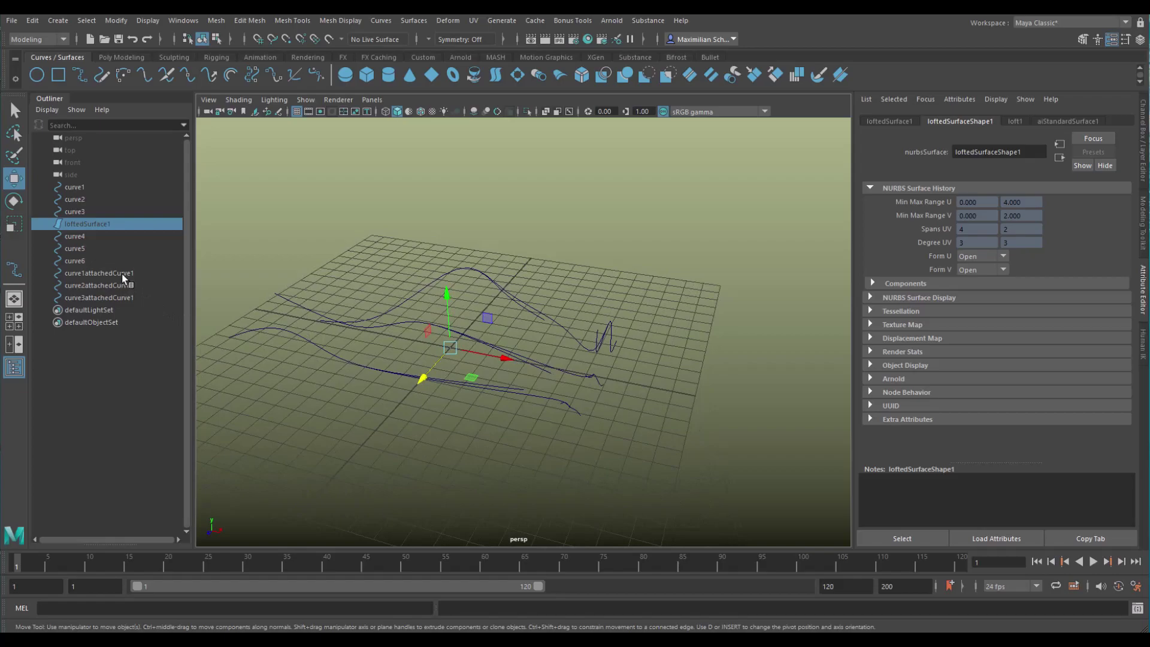
# Step: Loft curve1attachedCurve1, curve2attachedCurve1 and curve3attachedCurve1 into the new loftedSurface2
pyautogui.click(122, 273)
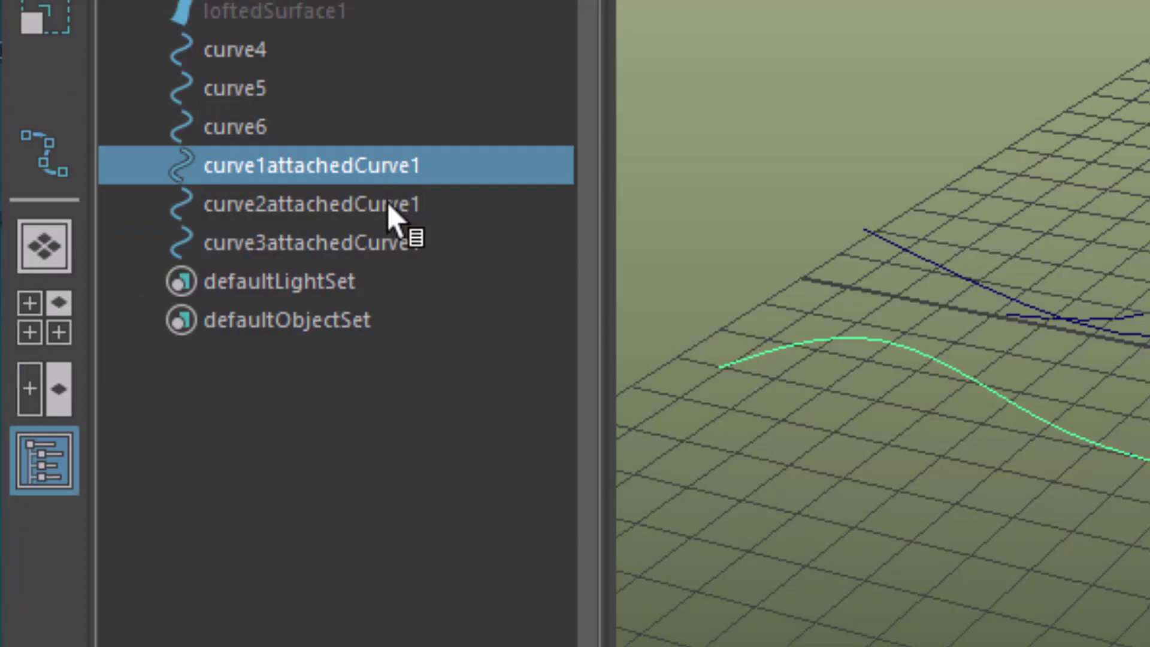
pyautogui.keyDown('ctrl'); pyautogui.click(390, 207); pyautogui.keyUp('ctrl')
pyautogui.keyDown('ctrl'); pyautogui.click(389, 244); pyautogui.keyUp('ctrl')
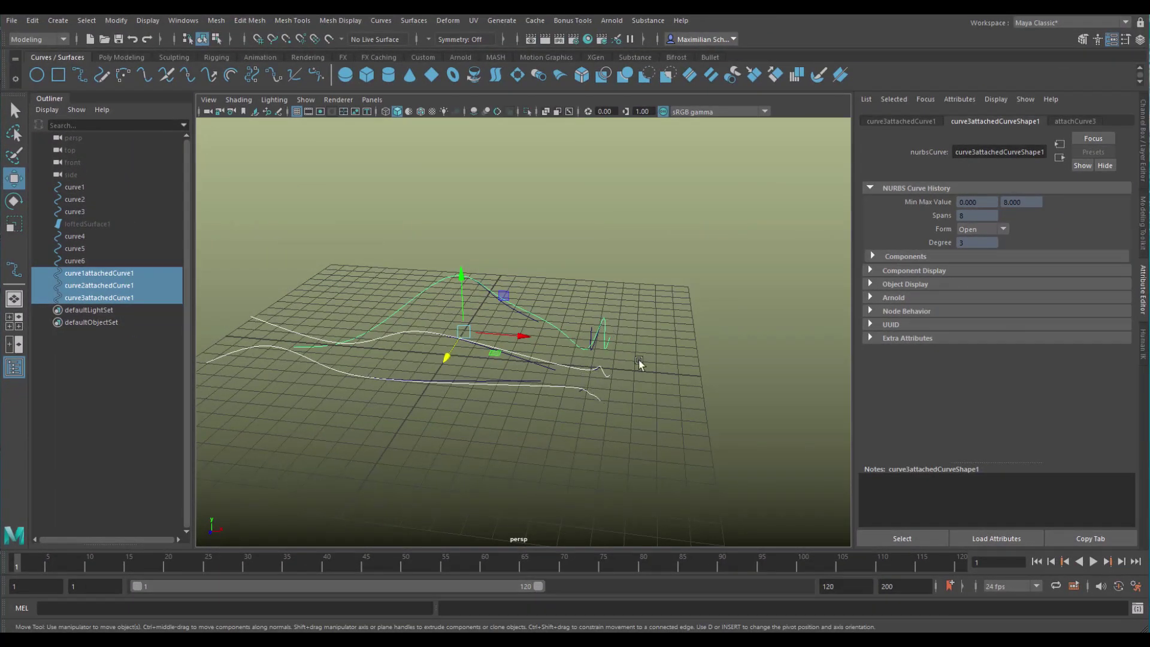
pyautogui.keyDown('alt'); pyautogui.moveTo(623, 432); pyautogui.dragTo(627, 462); pyautogui.keyUp('alt')
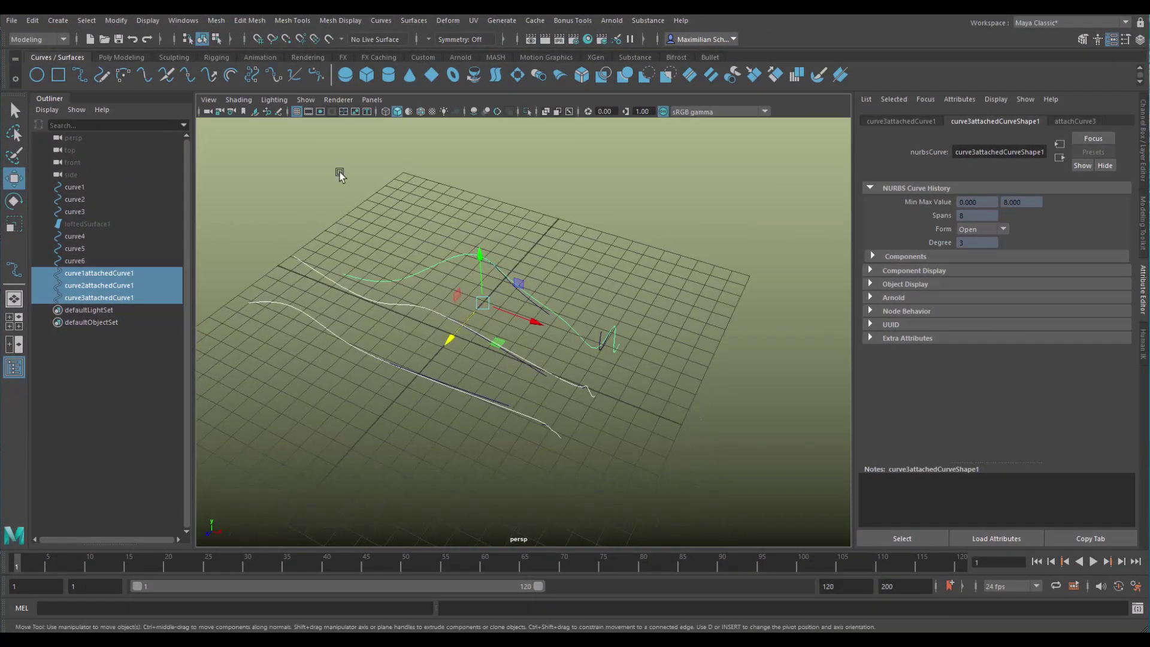
pyautogui.click(497, 80)
pyautogui.keyDown('alt'); pyautogui.moveTo(623, 381); pyautogui.dragTo(660, 384); pyautogui.keyUp('alt')
pyautogui.keyDown('alt'); pyautogui.moveTo(659, 384); pyautogui.dragTo(720, 410, button='right'); pyautogui.keyUp('alt')
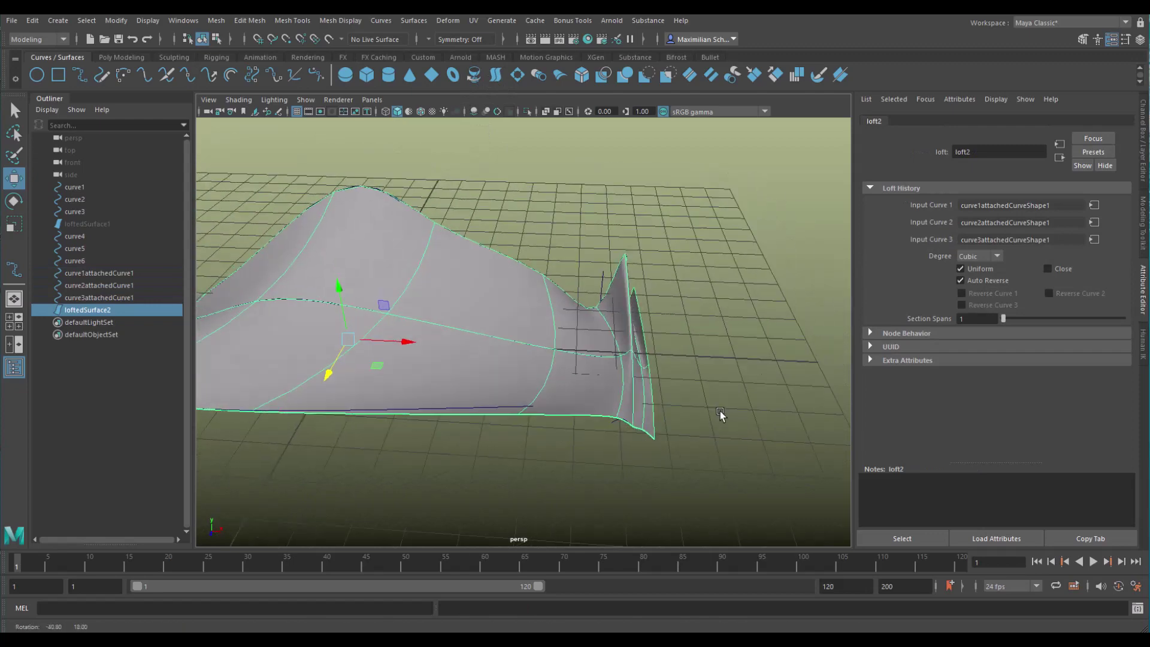
pyautogui.keyDown('alt'); pyautogui.moveTo(720, 411); pyautogui.dragTo(630, 292); pyautogui.keyUp('alt')
pyautogui.keyDown('alt'); pyautogui.moveTo(671, 376); pyautogui.dragTo(767, 199); pyautogui.keyUp('alt')
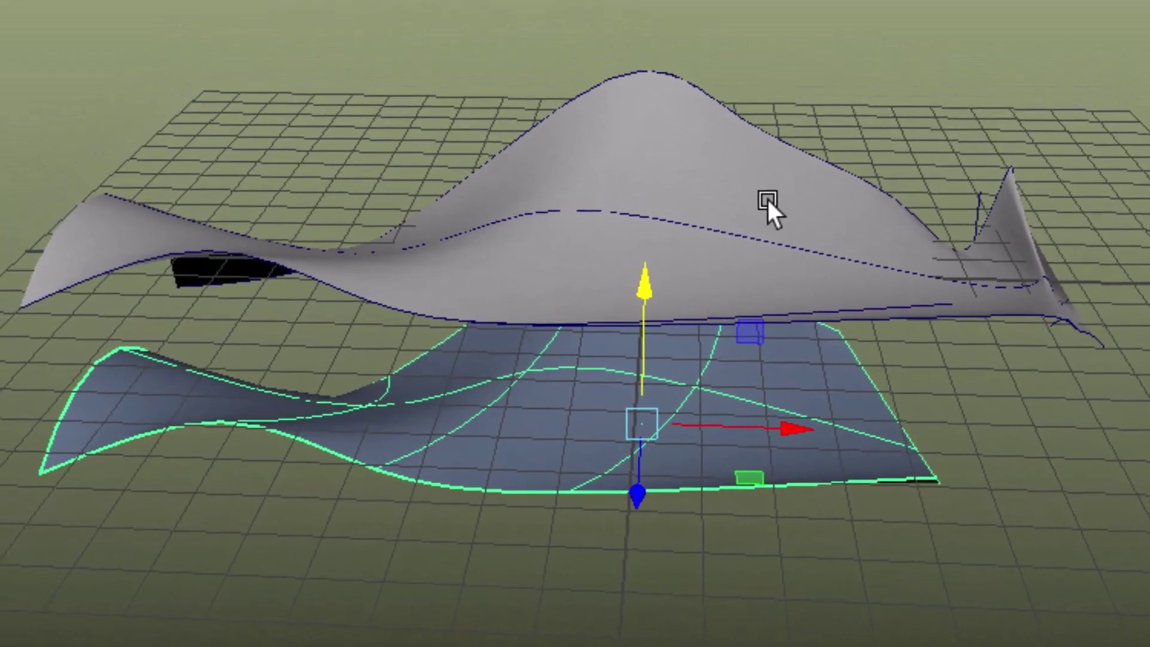
# Step: Extend the upper loftedSurface2 so its U range runs 0 to 9.500 across 11 spans
pyautogui.click(767, 199)
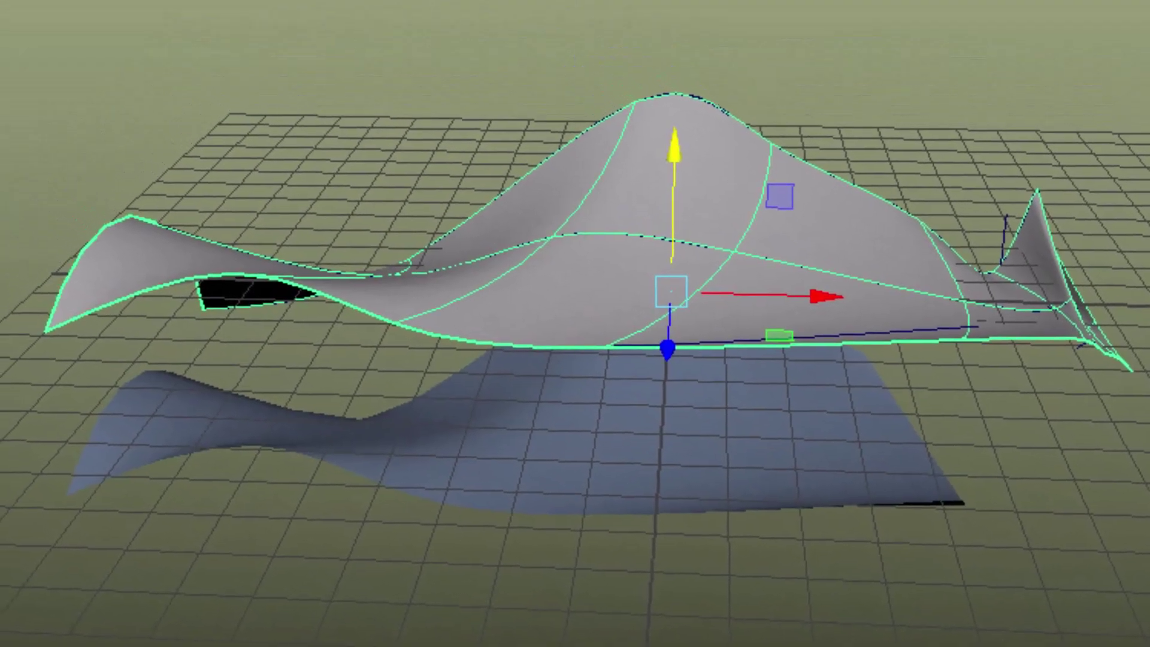
pyautogui.click(311, 0)
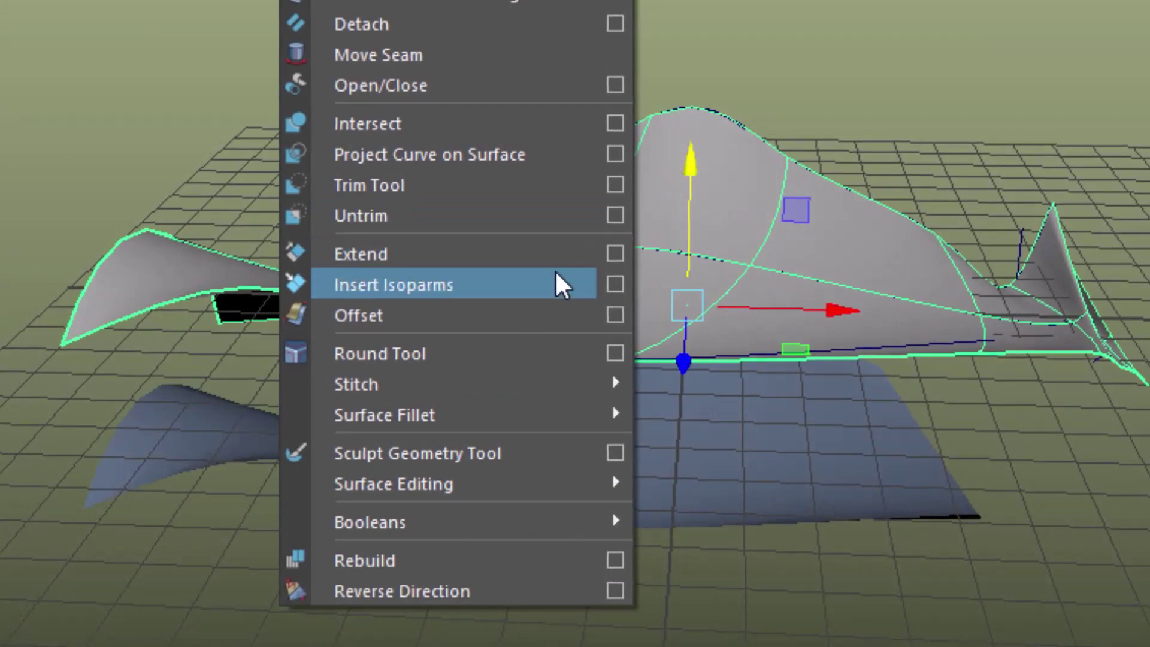
pyautogui.click(539, 256)
pyautogui.moveTo(834, 441)
pyautogui.keyDown('alt'); pyautogui.mouseDown()
pyautogui.moveTo(778, 495)
pyautogui.moveTo(626, 443)
pyautogui.moveTo(403, 465)
pyautogui.moveTo(254, 521)
pyautogui.moveTo(498, 521)
pyautogui.moveTo(827, 497)
pyautogui.moveTo(907, 506)
pyautogui.moveTo(919, 415)
pyautogui.moveTo(821, 342)
pyautogui.moveTo(1050, 334)
pyautogui.moveTo(952, 218)
pyautogui.moveTo(742, 307)
pyautogui.moveTo(1006, 341)
pyautogui.moveTo(929, 416)
pyautogui.moveTo(854, 442)
pyautogui.mouseUp(); pyautogui.keyUp('alt')
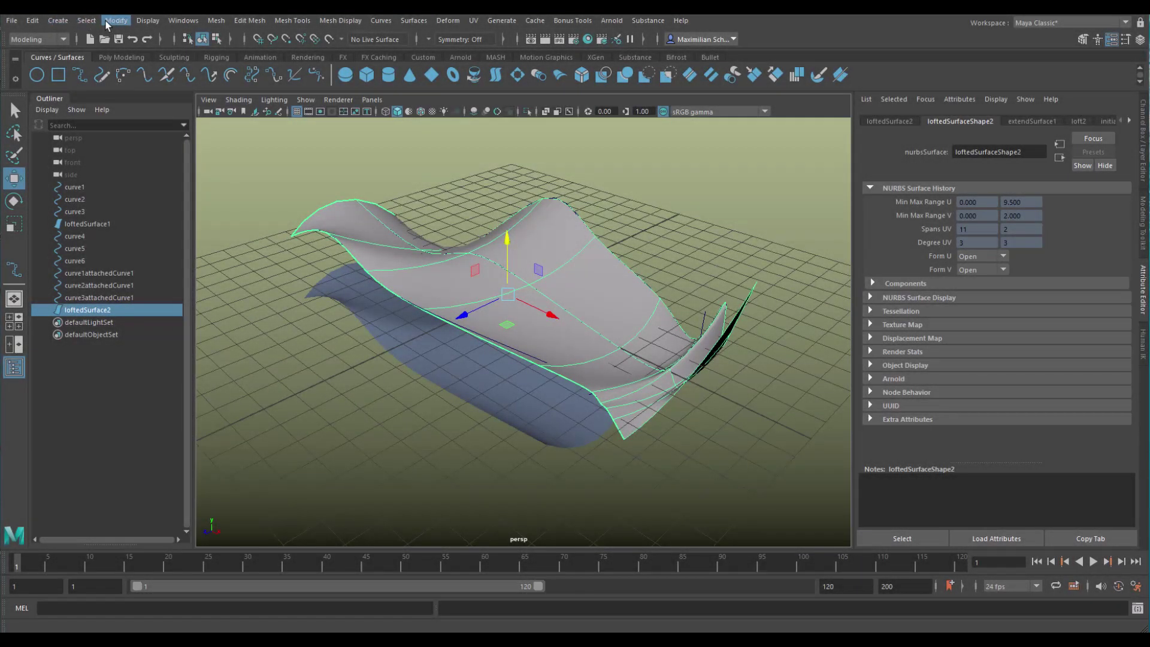
# Step: Open the NURBS to Polygons options for loftedSurface2 and set Type to Quads with Standard fit tessellation
pyautogui.click(108, 23)
pyautogui.moveTo(199, 322)
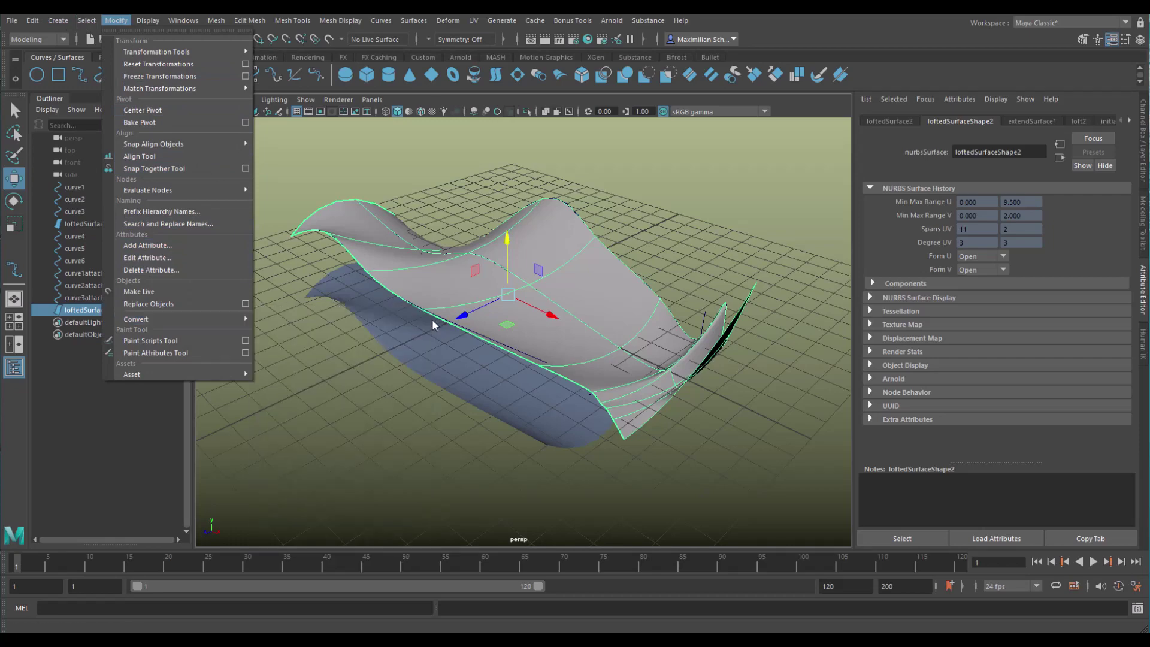
pyautogui.click(428, 328)
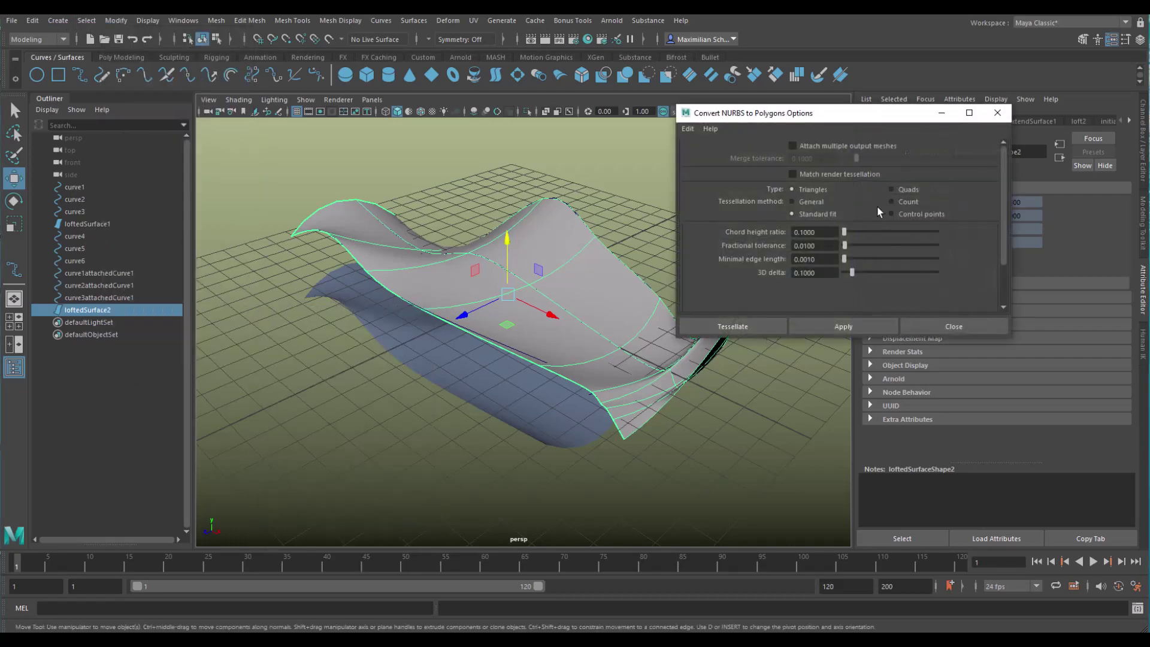
pyautogui.click(891, 189)
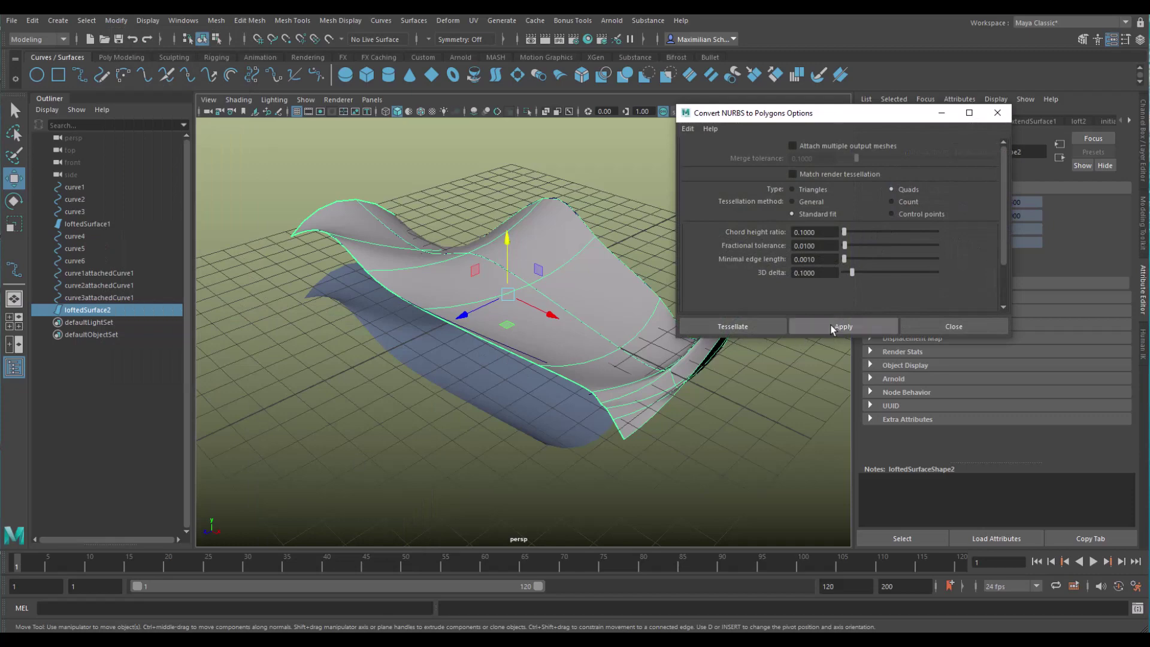